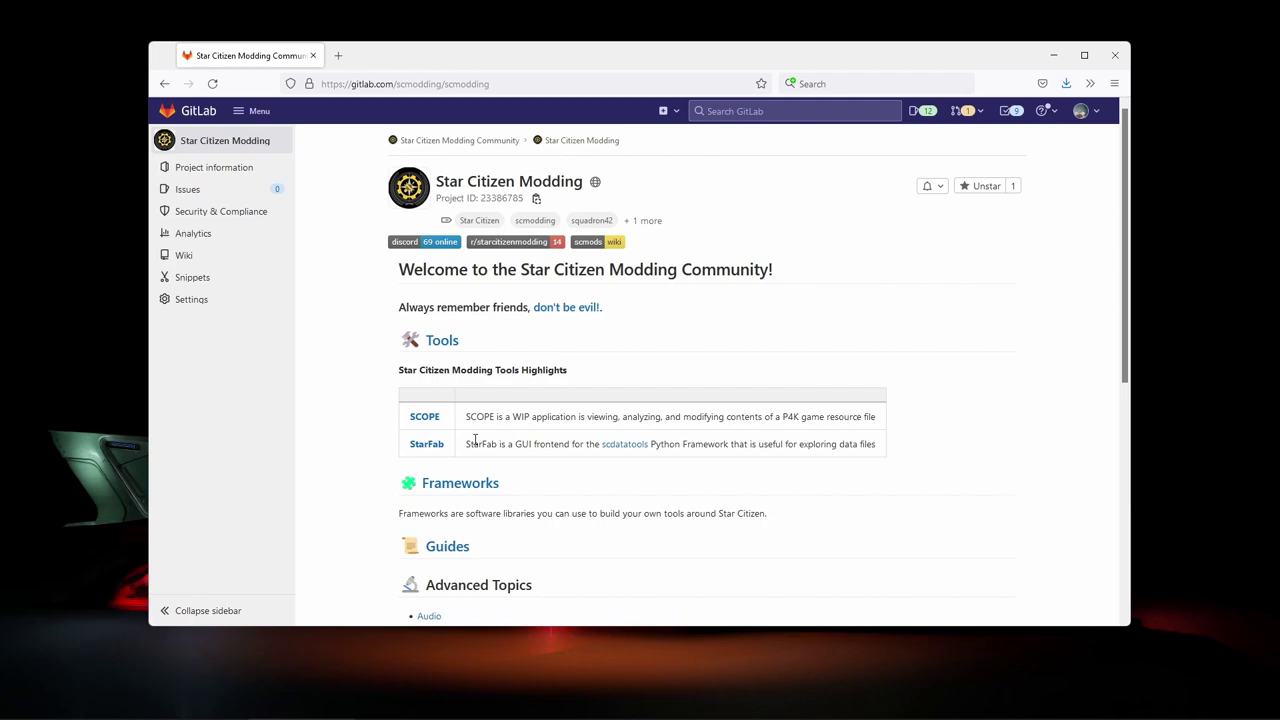
- Open the StarFab project's latest release and download the StarFab-0.4.3.msi Windows installer
click(420, 449)
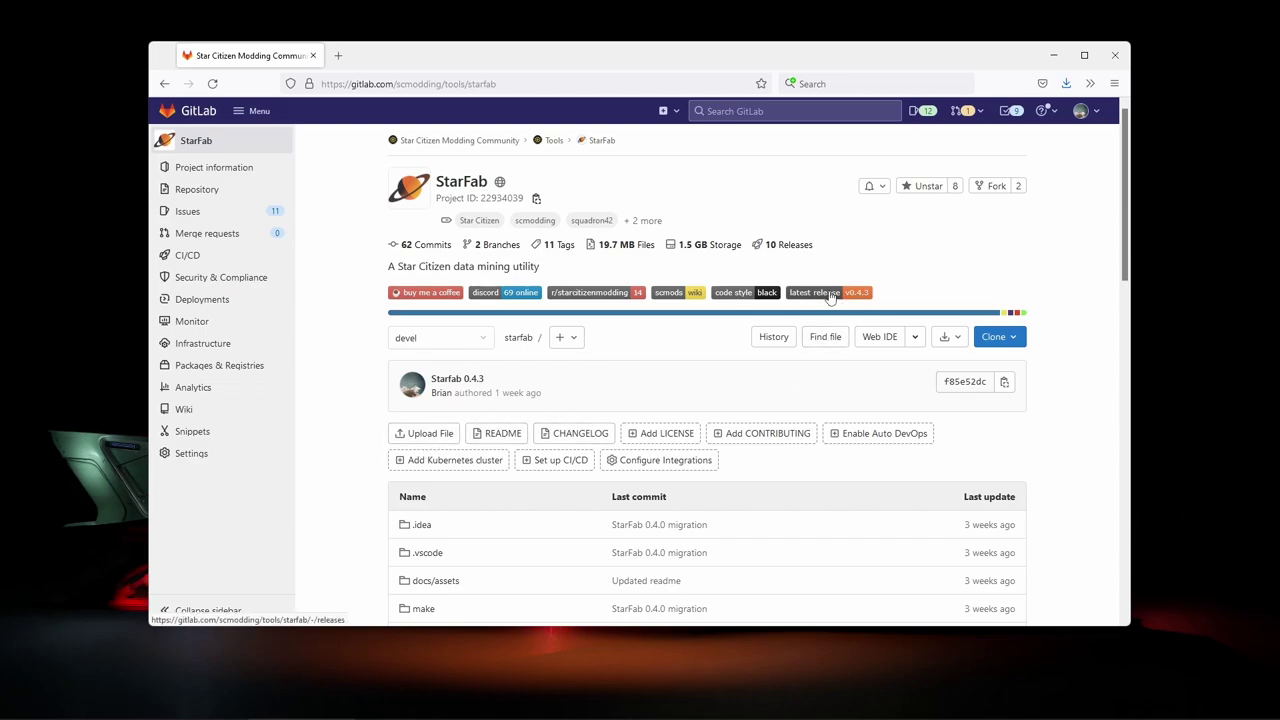
click(829, 293)
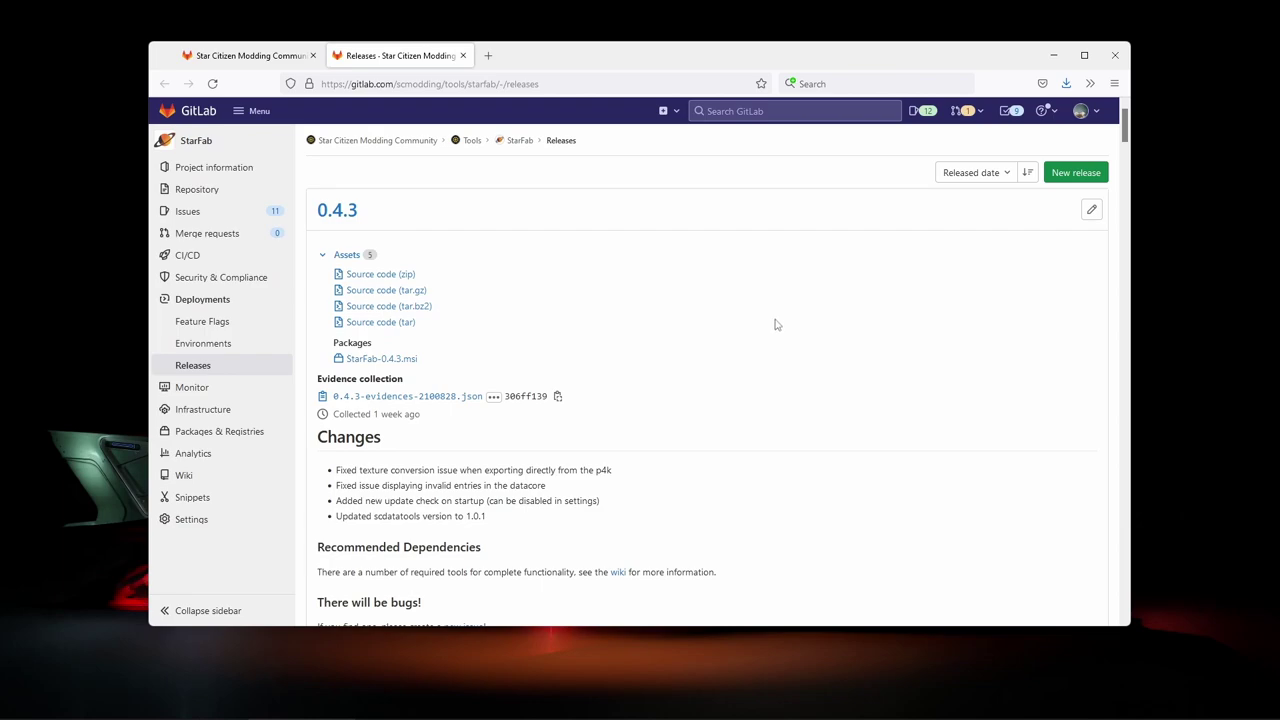
scroll(770, 326, down, 1)
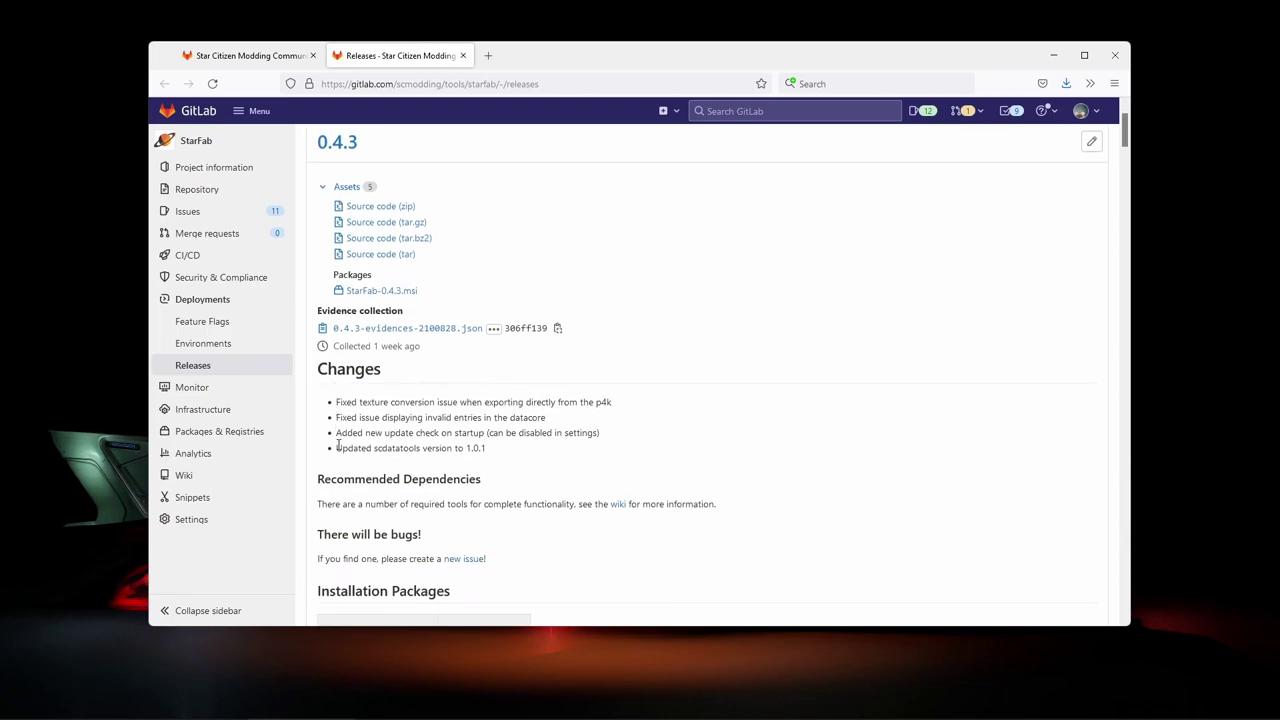
scroll(630, 500, down, 2)
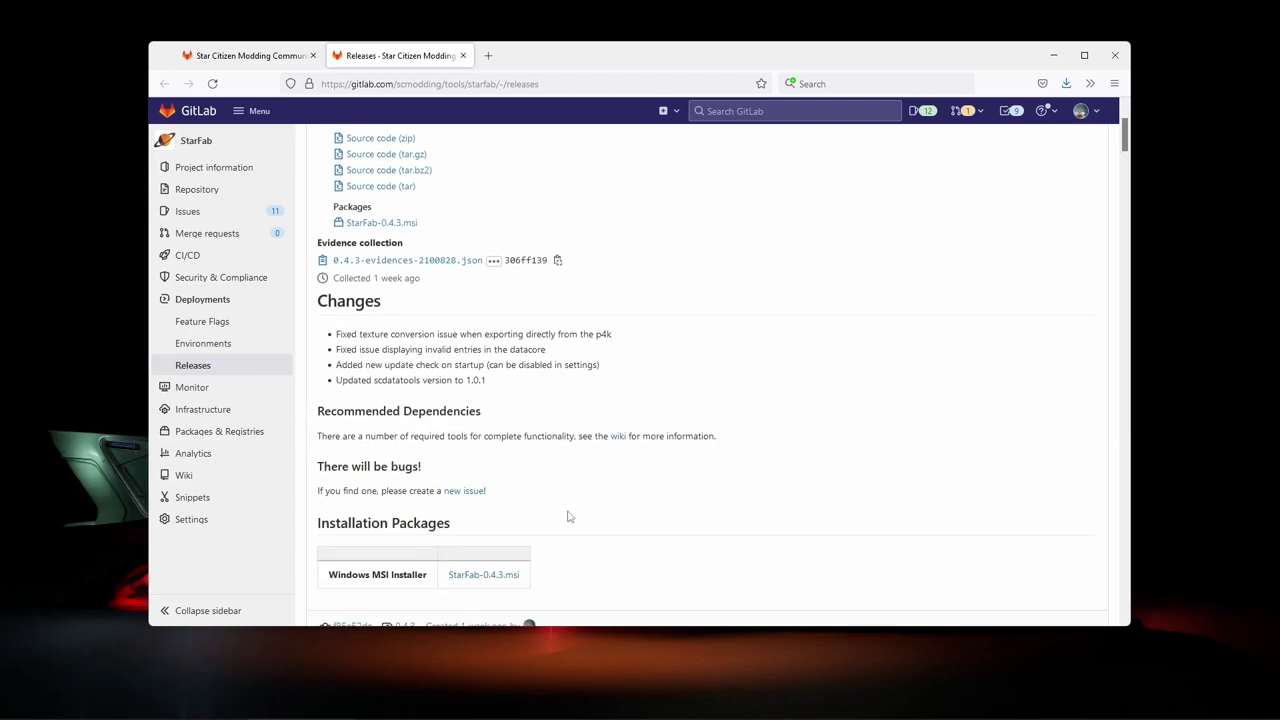
click(489, 516)
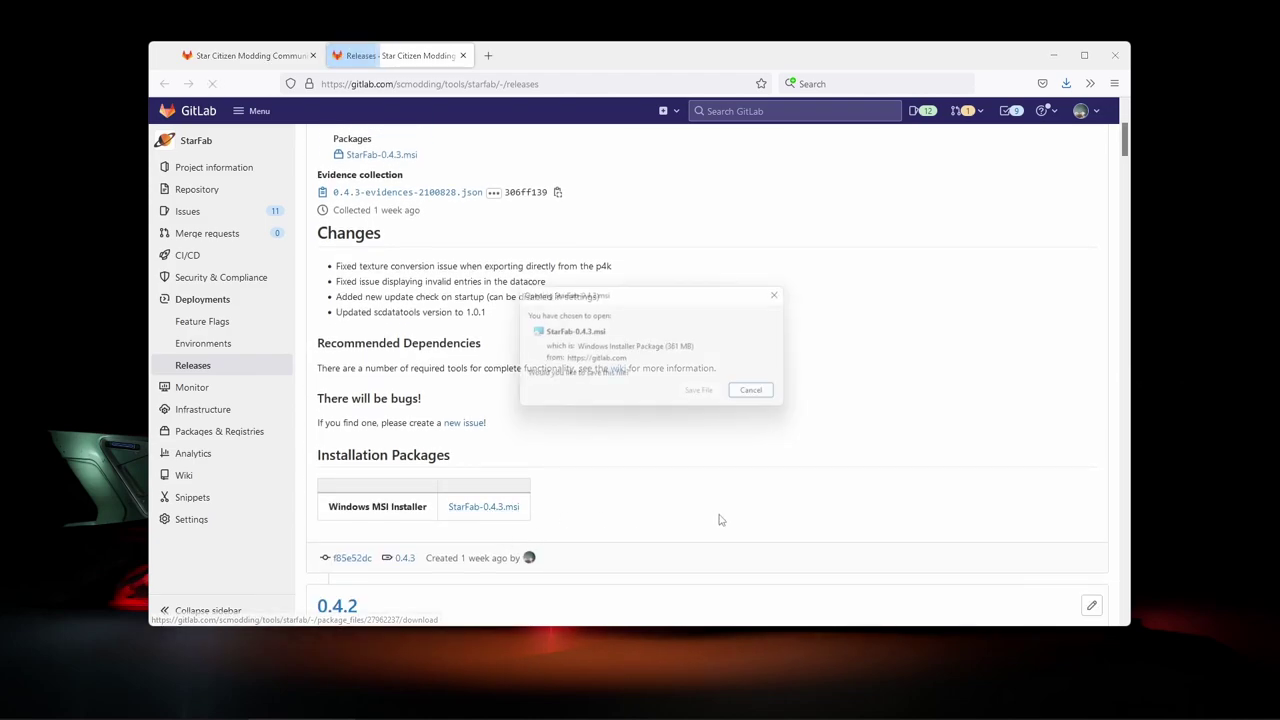
click(707, 398)
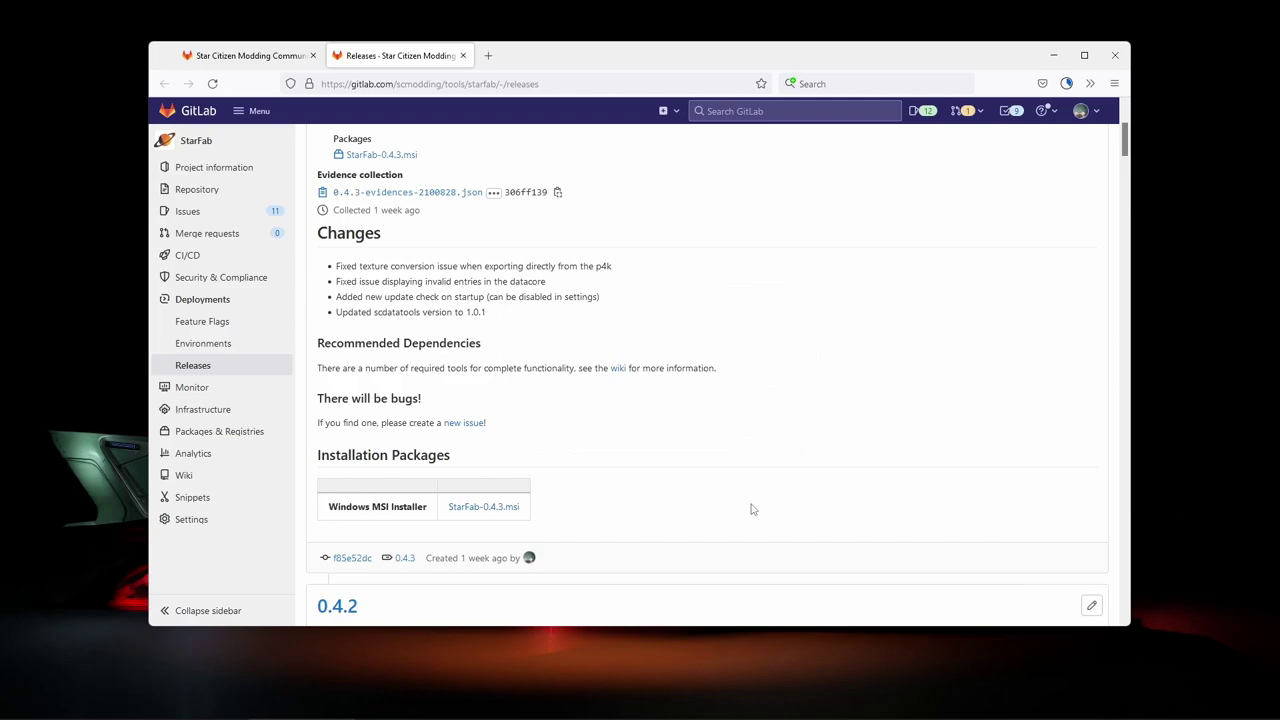
- Follow the recommended dependencies wiki to Xiph.org and download the Windows installer opencodecs_0.85.17777.exe
click(617, 368)
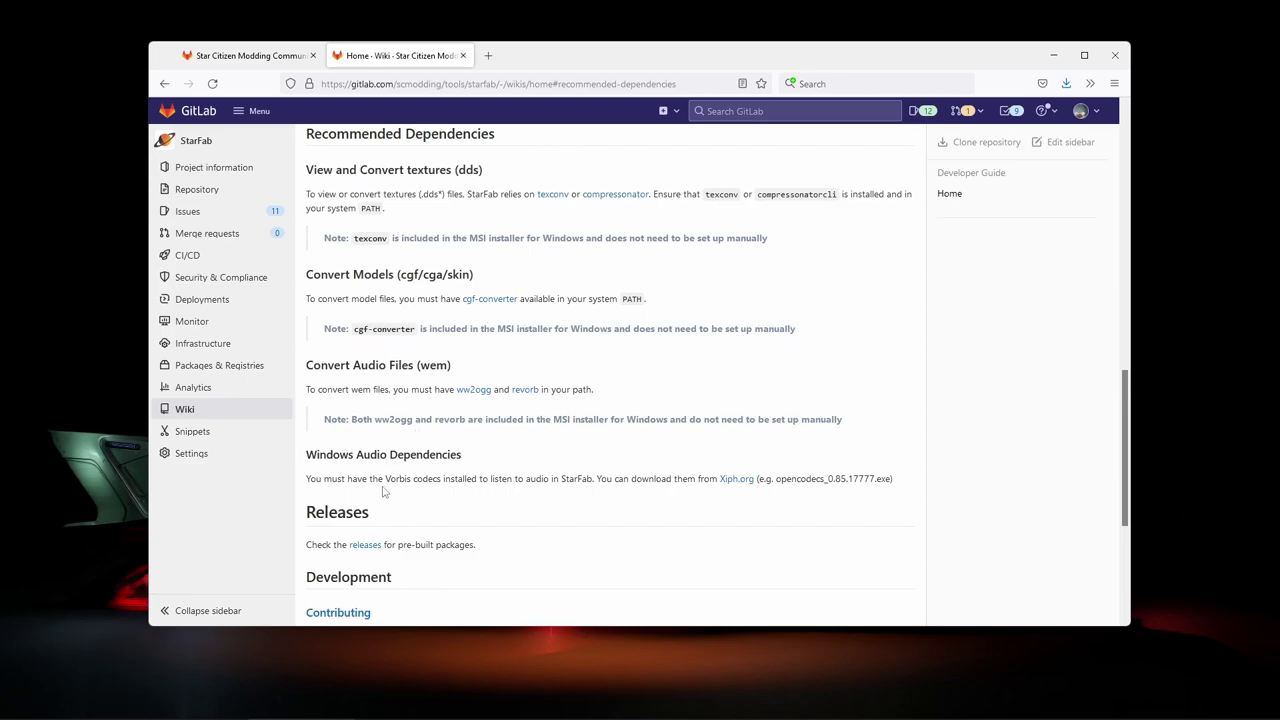
click(730, 479)
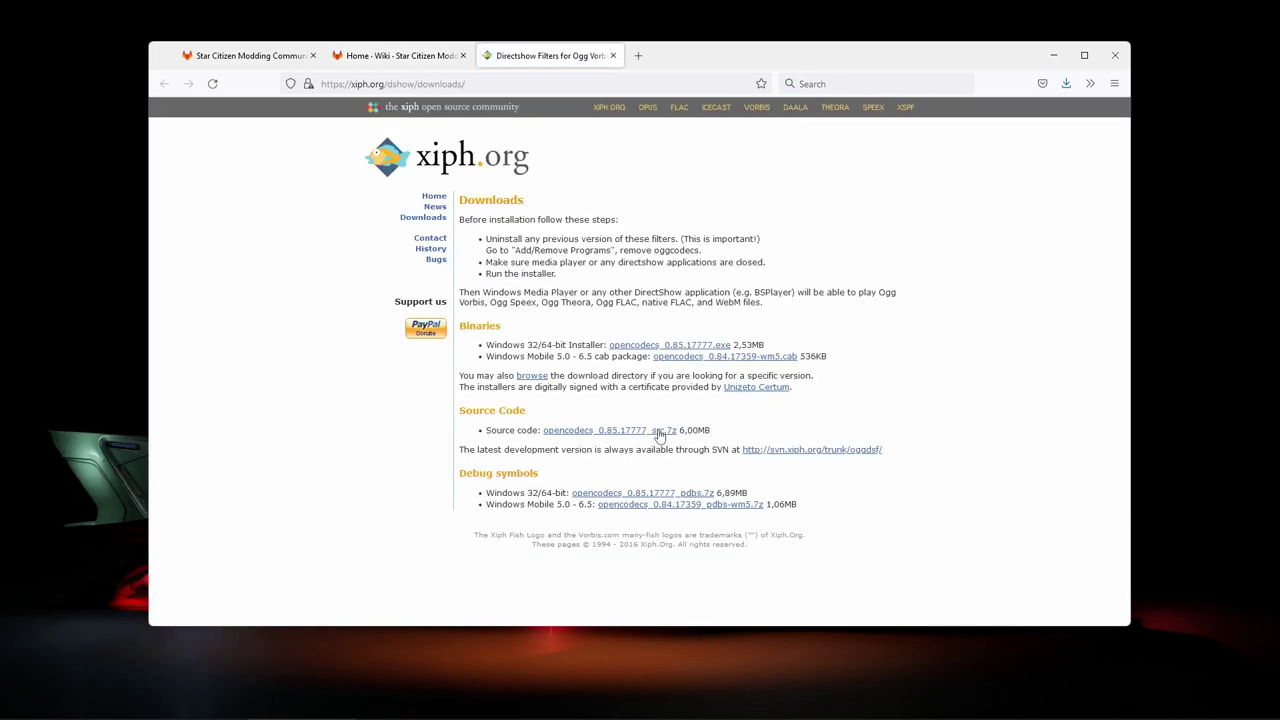
click(638, 346)
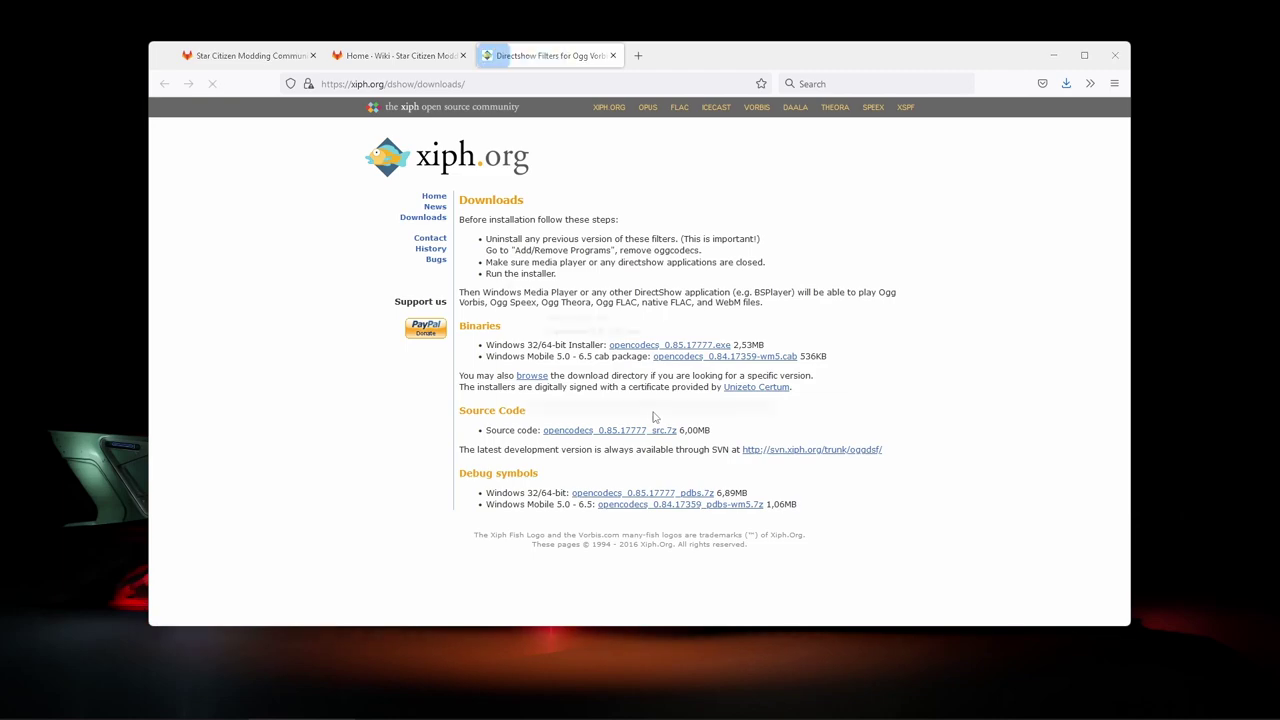
click(707, 396)
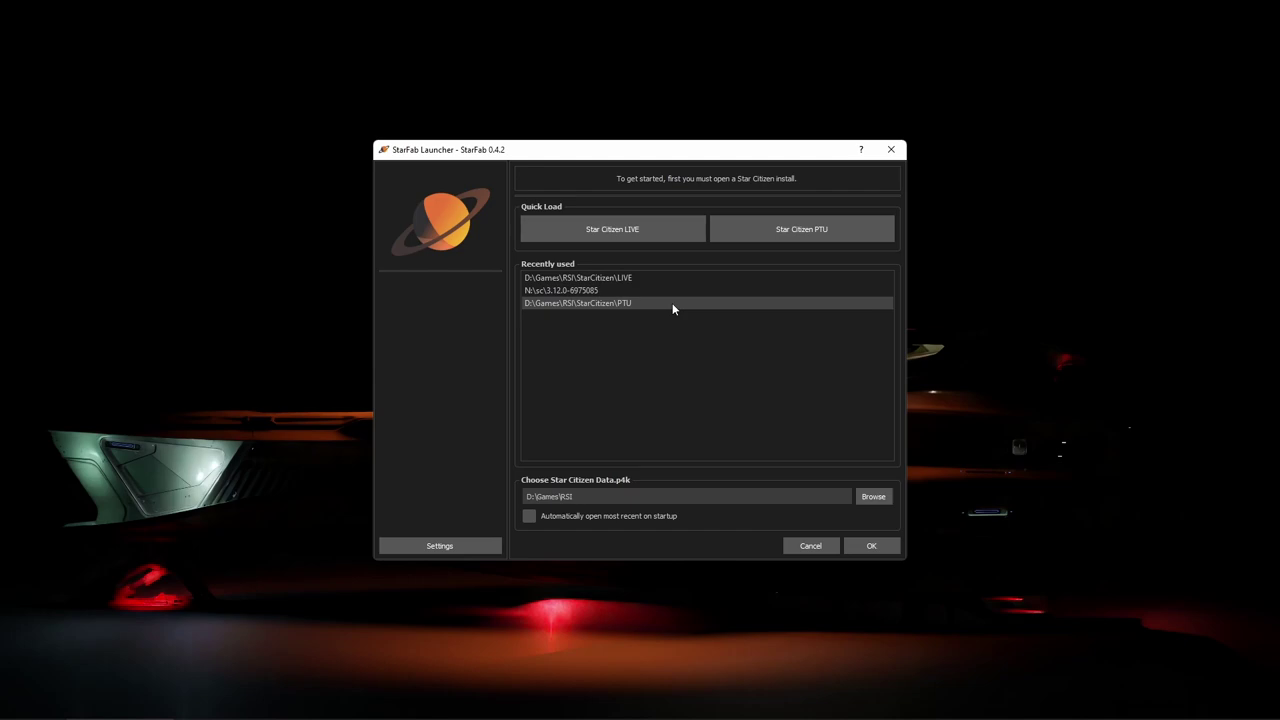
- Load the Star Citizen LIVE install in StarFab and open the Datacore record aegs_avenger_stalker under entities/spaceships
click(656, 232)
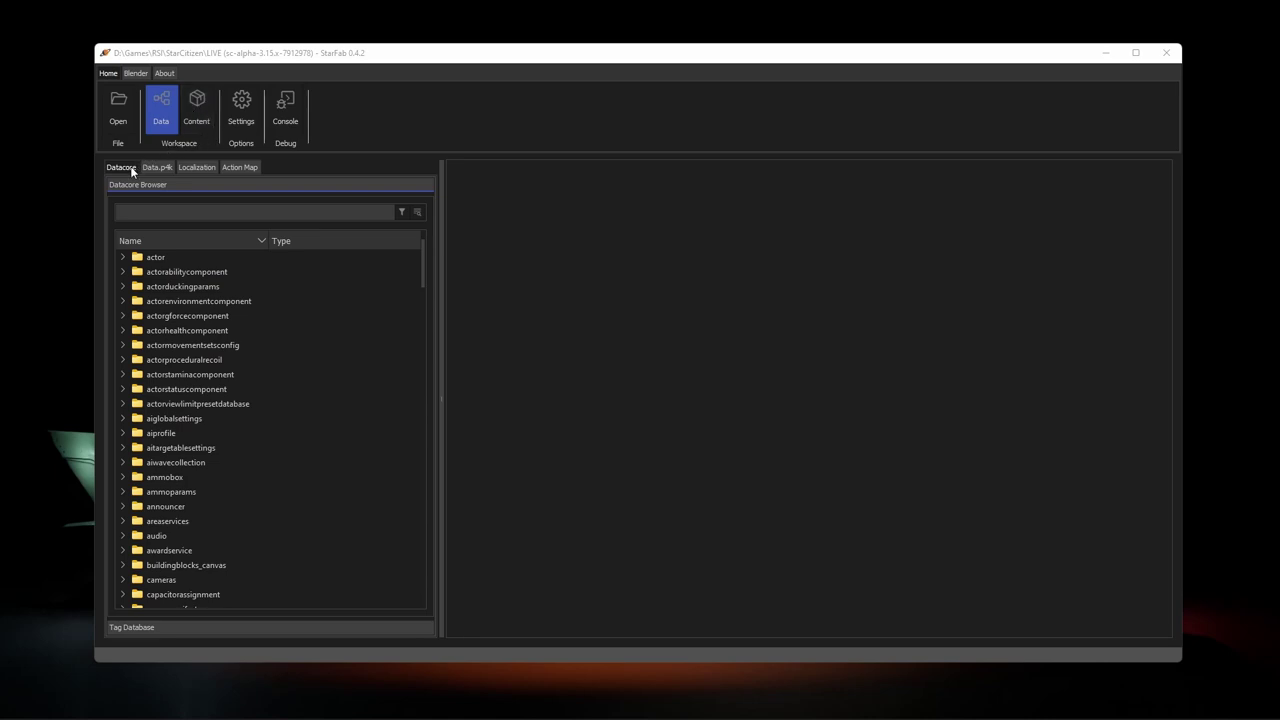
scroll(162, 440, down, 2)
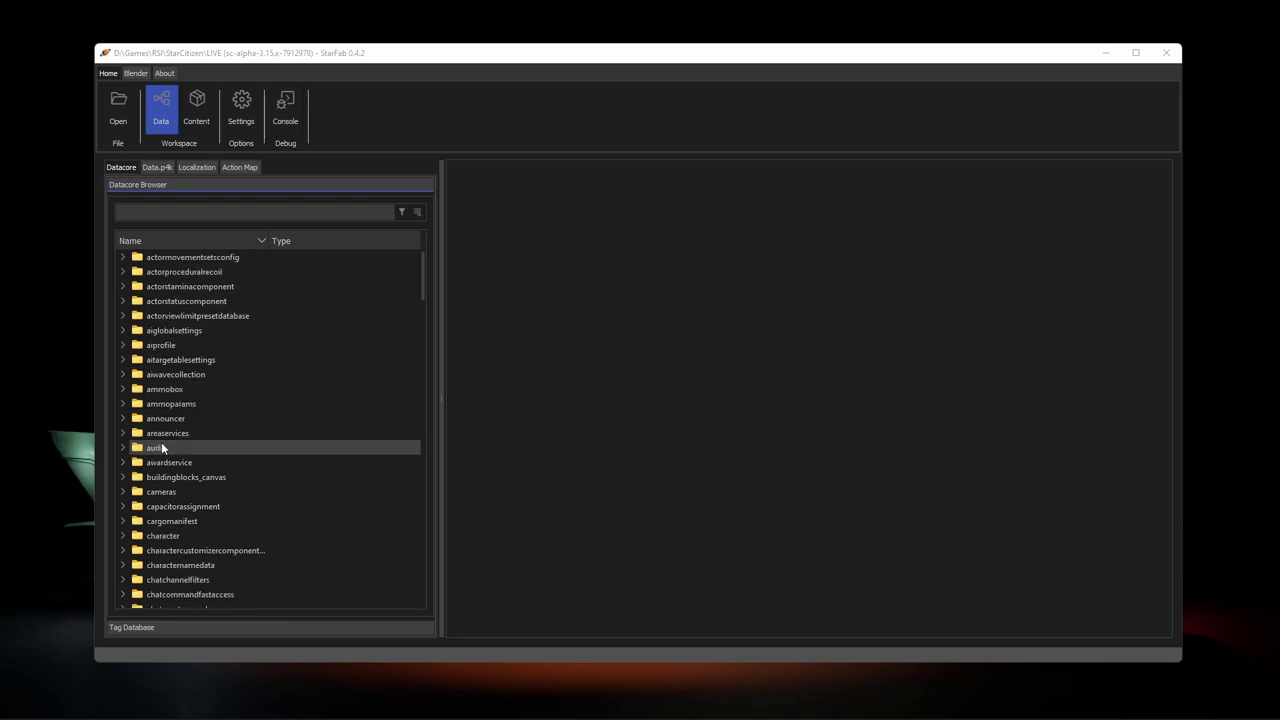
scroll(162, 450, down, 12)
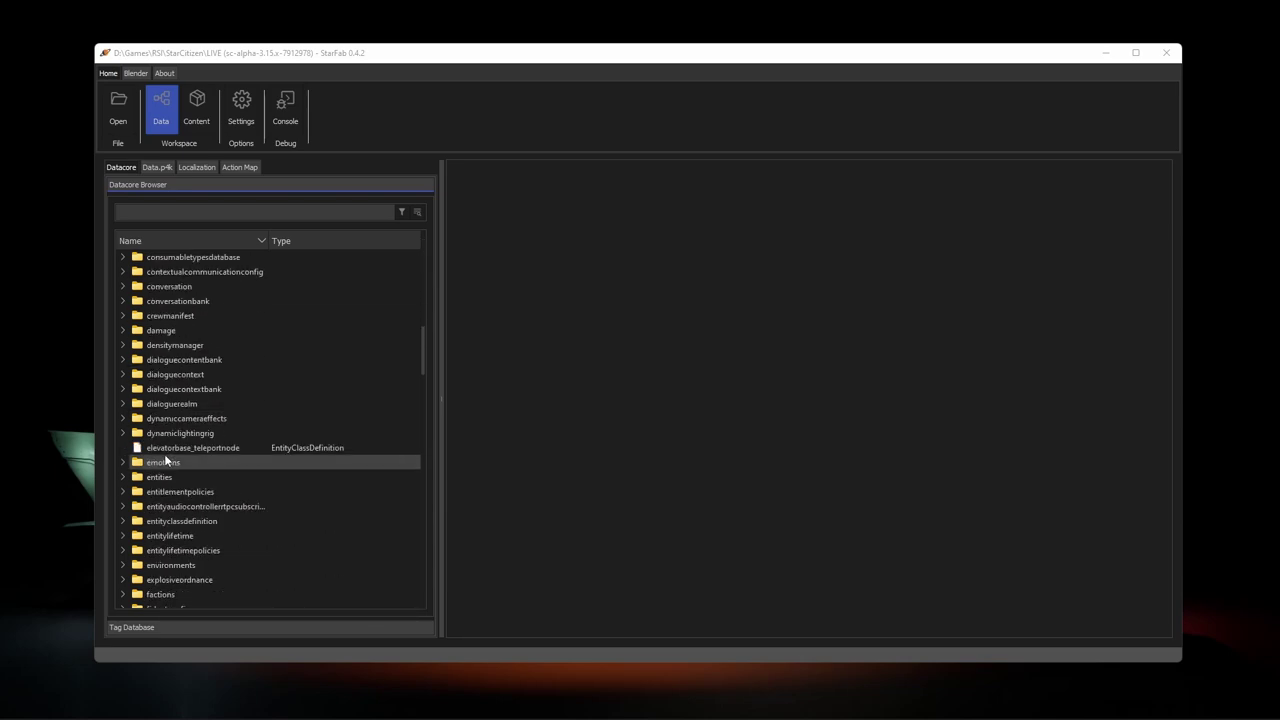
scroll(164, 458, down, 2)
click(122, 345)
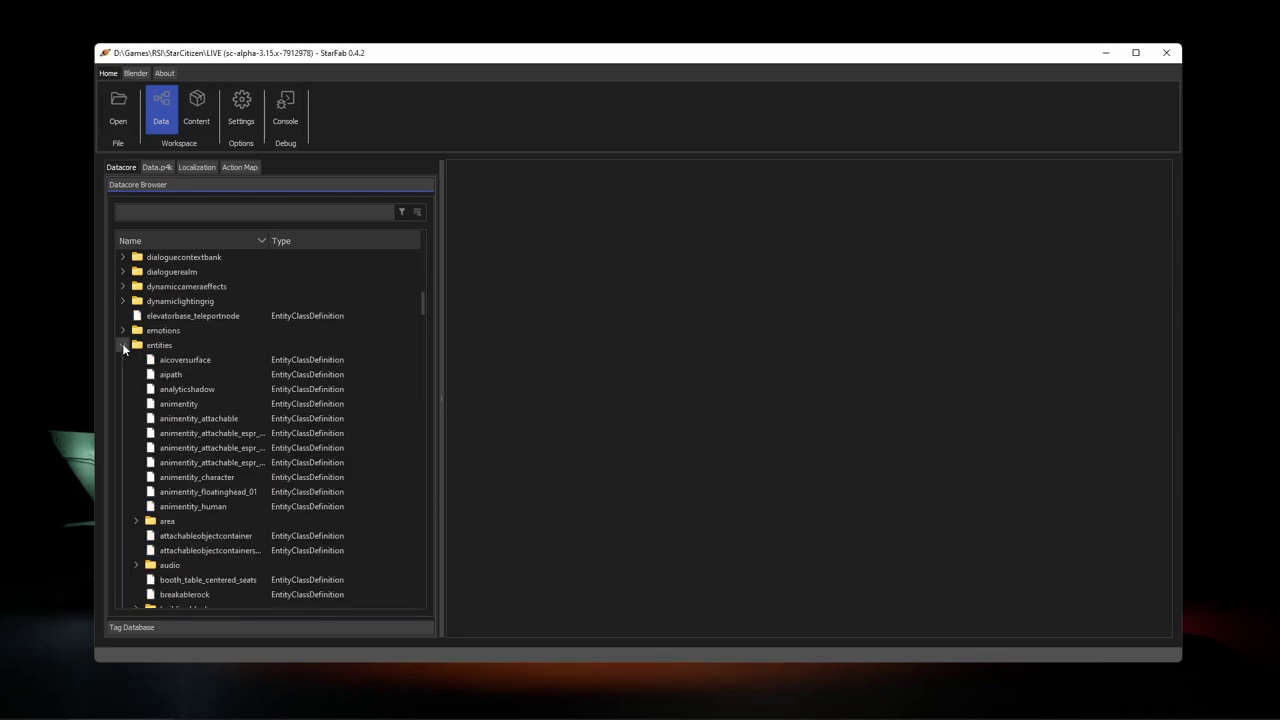
scroll(157, 392, down, 14)
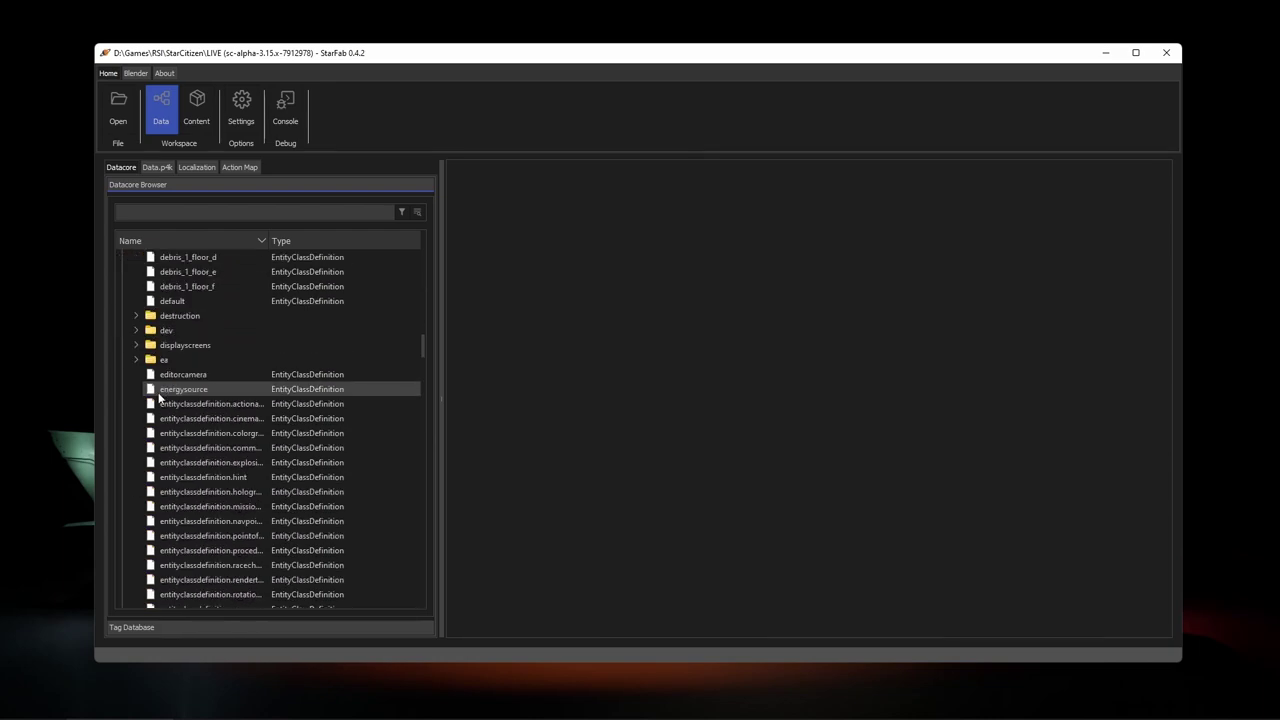
scroll(158, 395, down, 15)
click(136, 521)
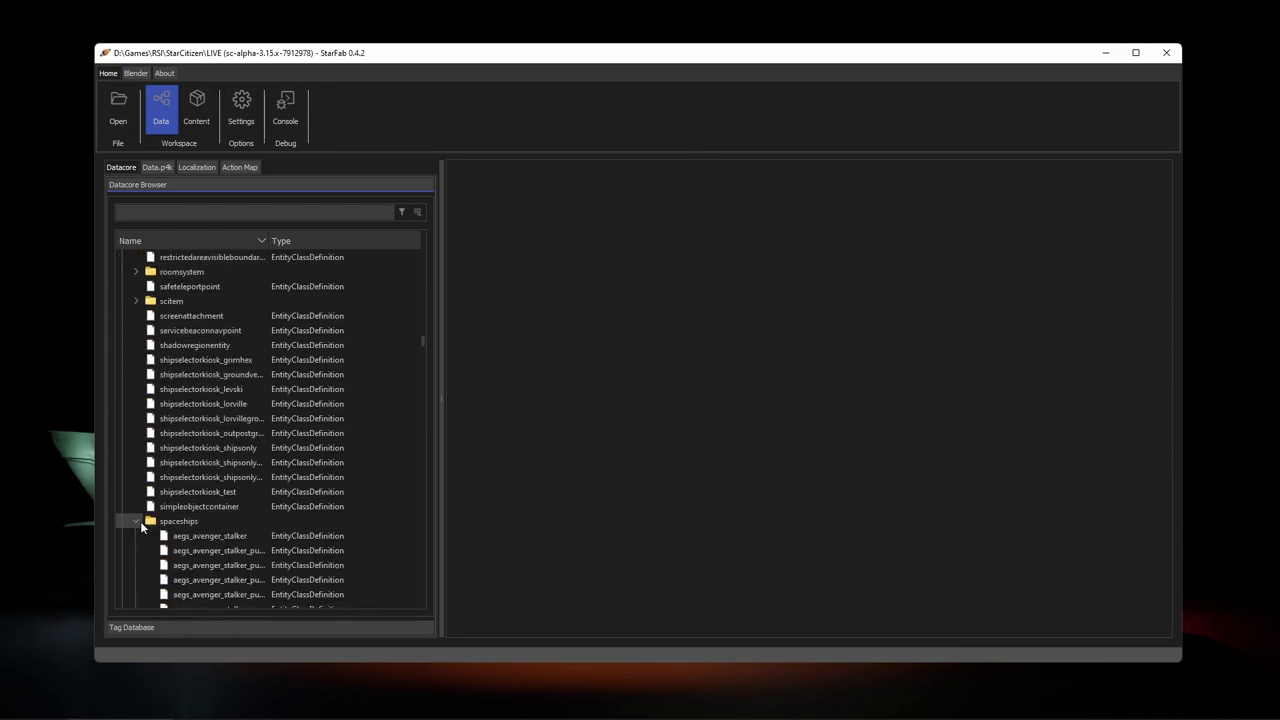
click(191, 537)
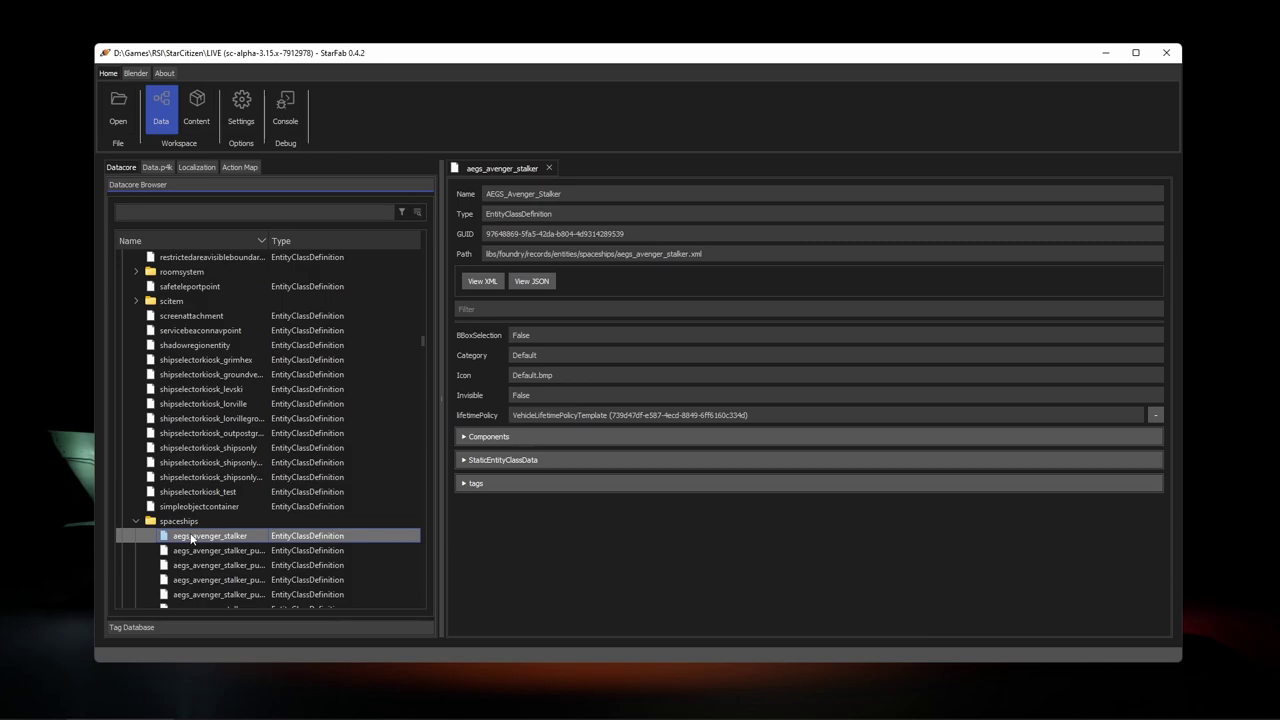
- Examine the record's components and item port loadout entries, then collapse the Datacore tree and close the record
click(489, 437)
scroll(580, 445, down, 5)
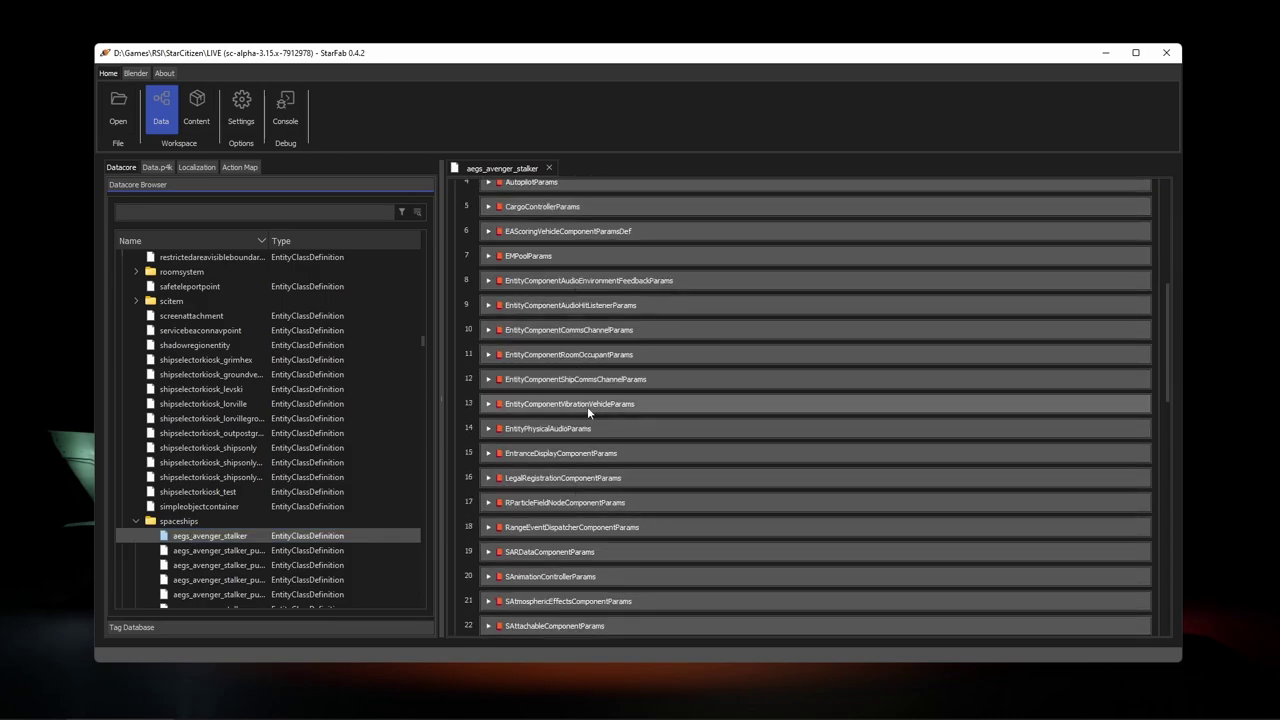
scroll(669, 425, down, 2)
scroll(652, 435, down, 3)
click(648, 448)
scroll(709, 515, down, 10)
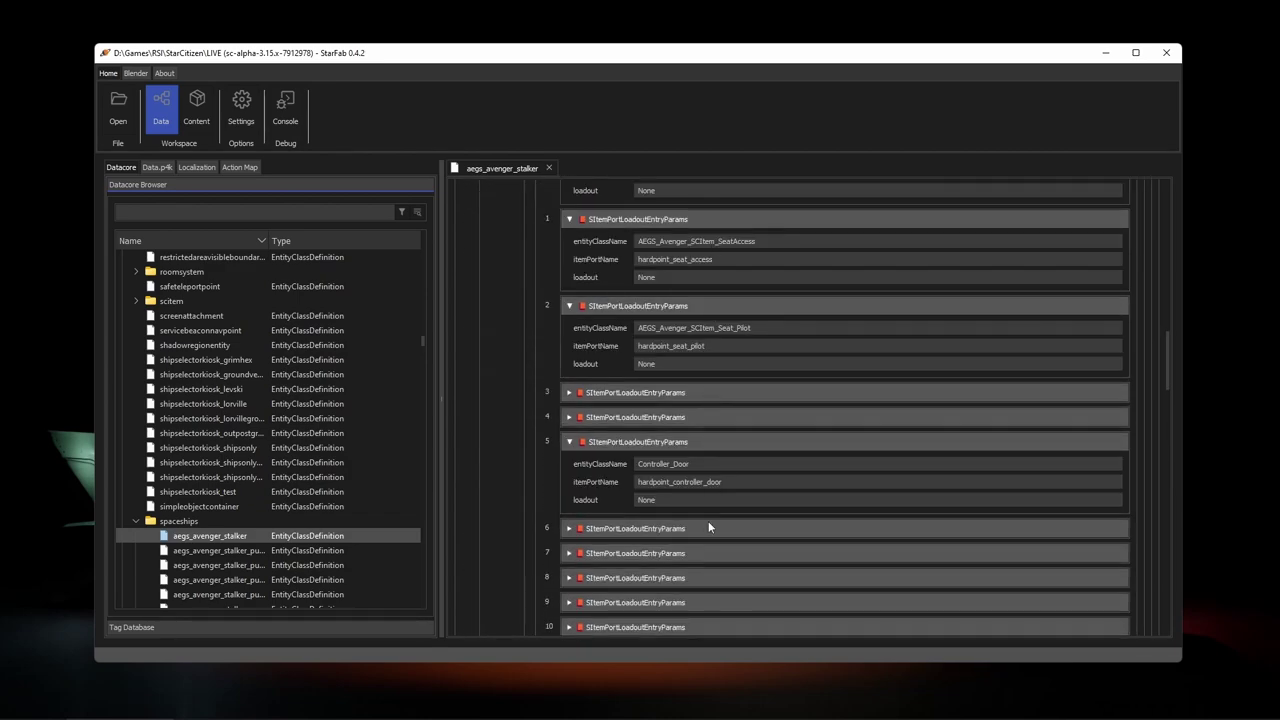
scroll(708, 576, up, 20)
scroll(240, 310, up, 15)
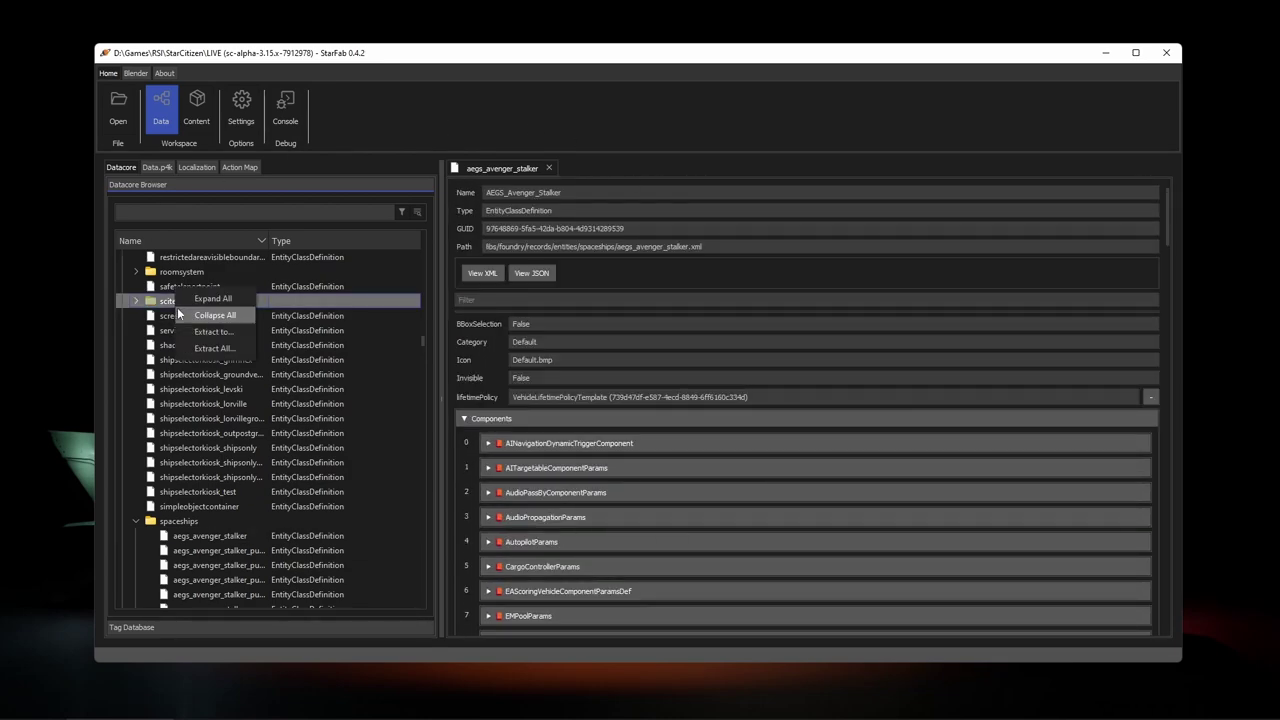
scroll(248, 340, up, 2)
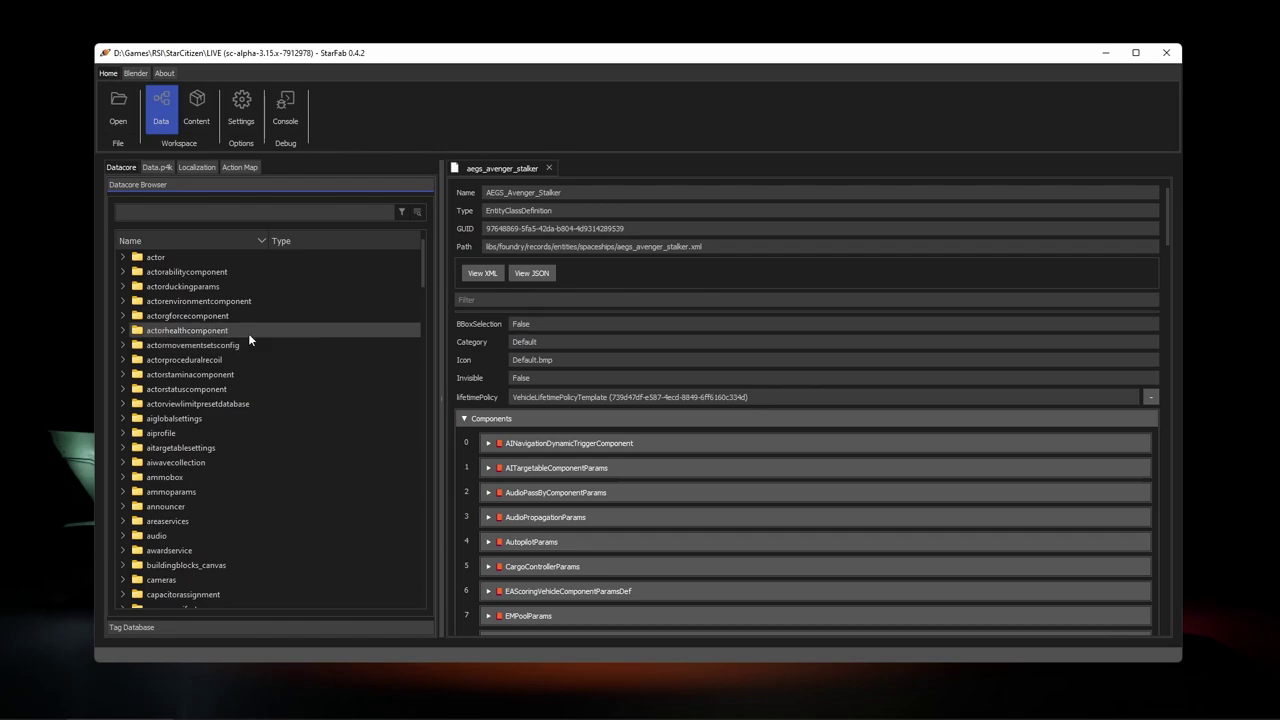
click(548, 168)
- Preview the ANVL decal texture anvl_decal_stencil.dds from Data/Textures/Branding/ANVL in Data.p4k at closer zoom
click(157, 167)
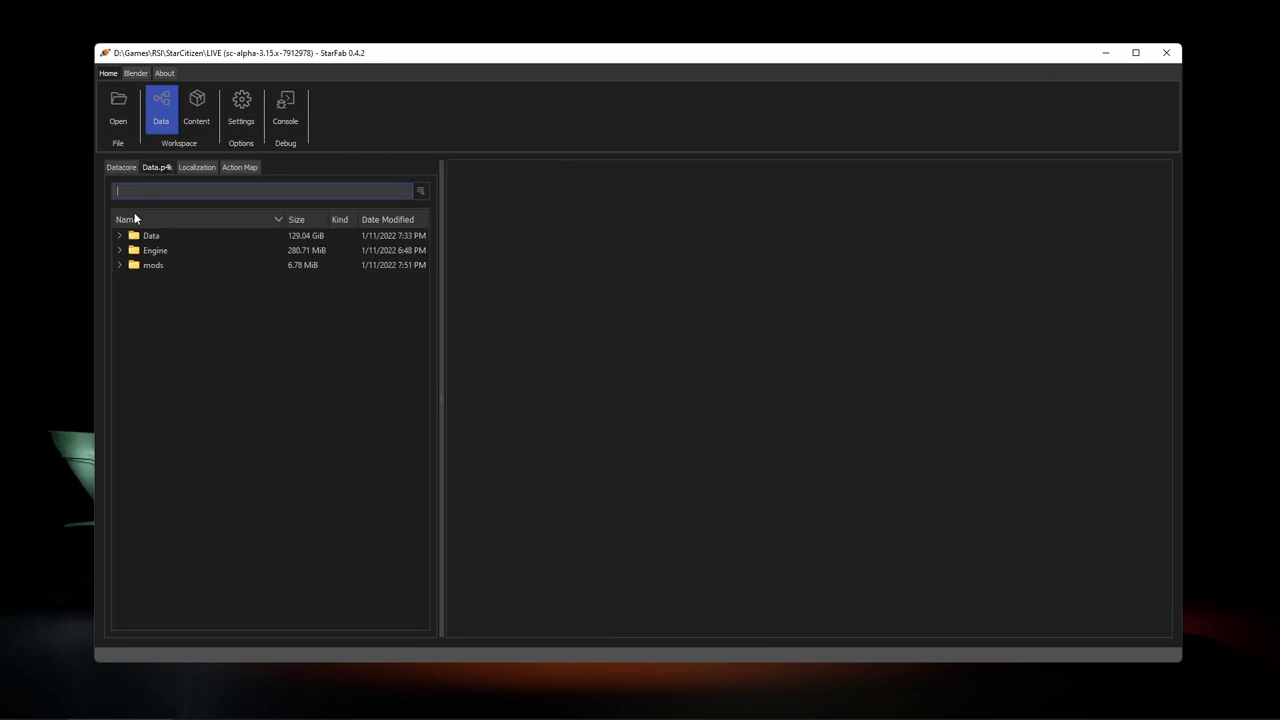
click(119, 235)
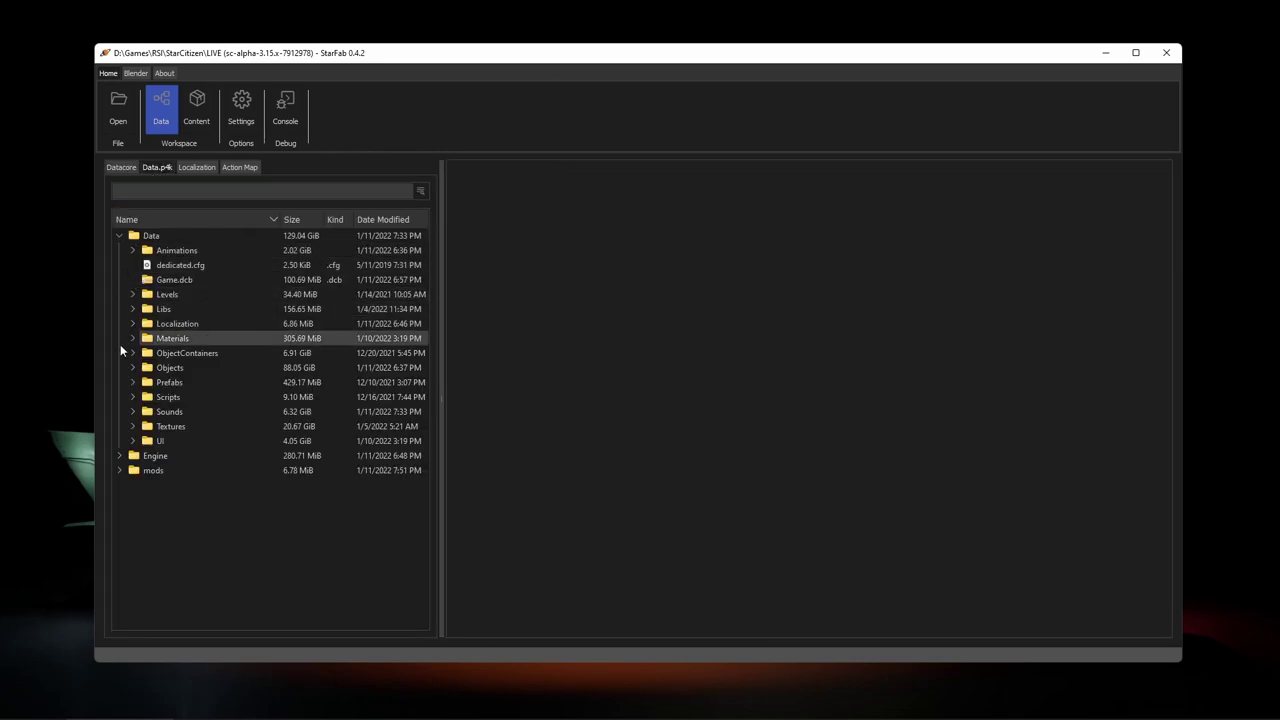
click(132, 427)
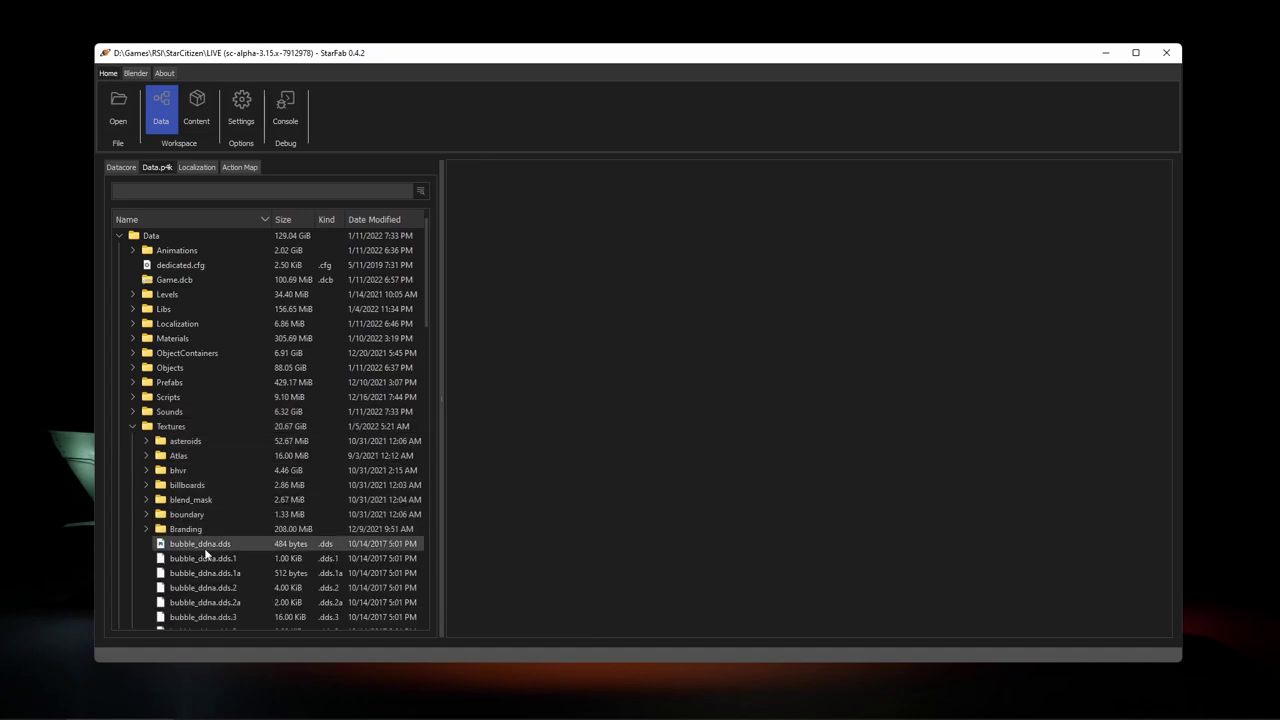
scroll(205, 553, down, 4)
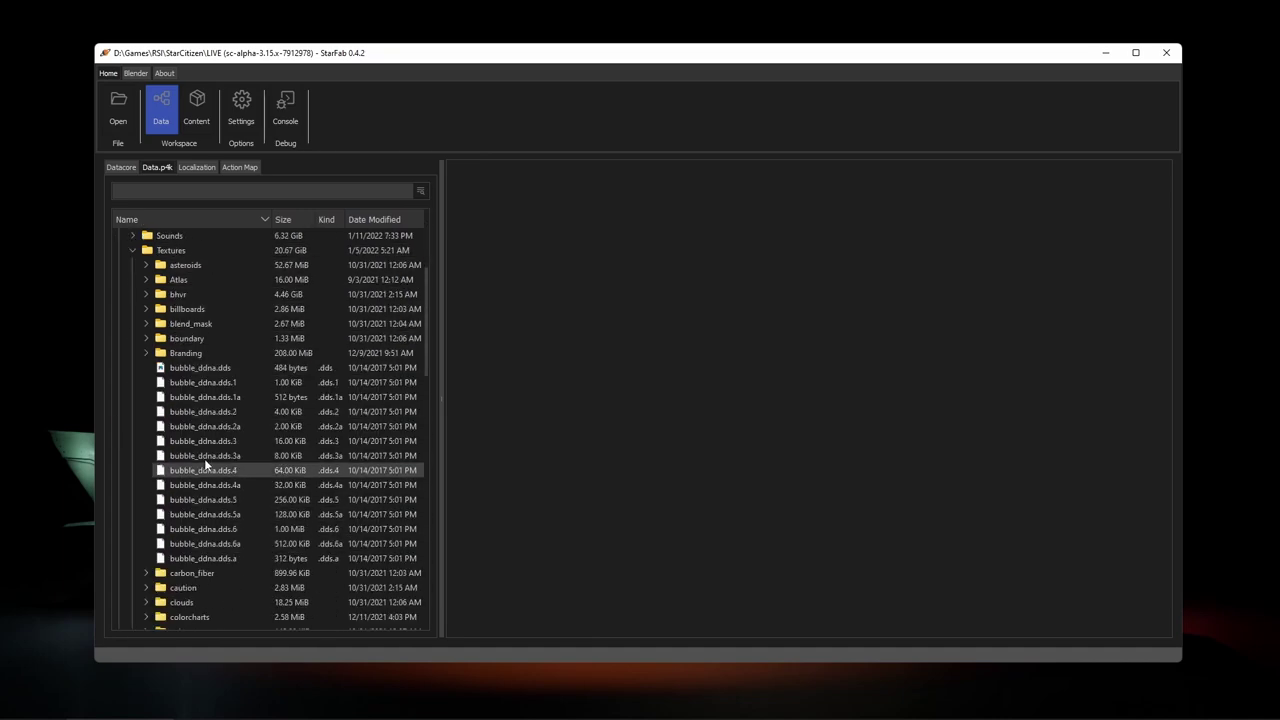
click(146, 353)
click(159, 367)
double_click(228, 382)
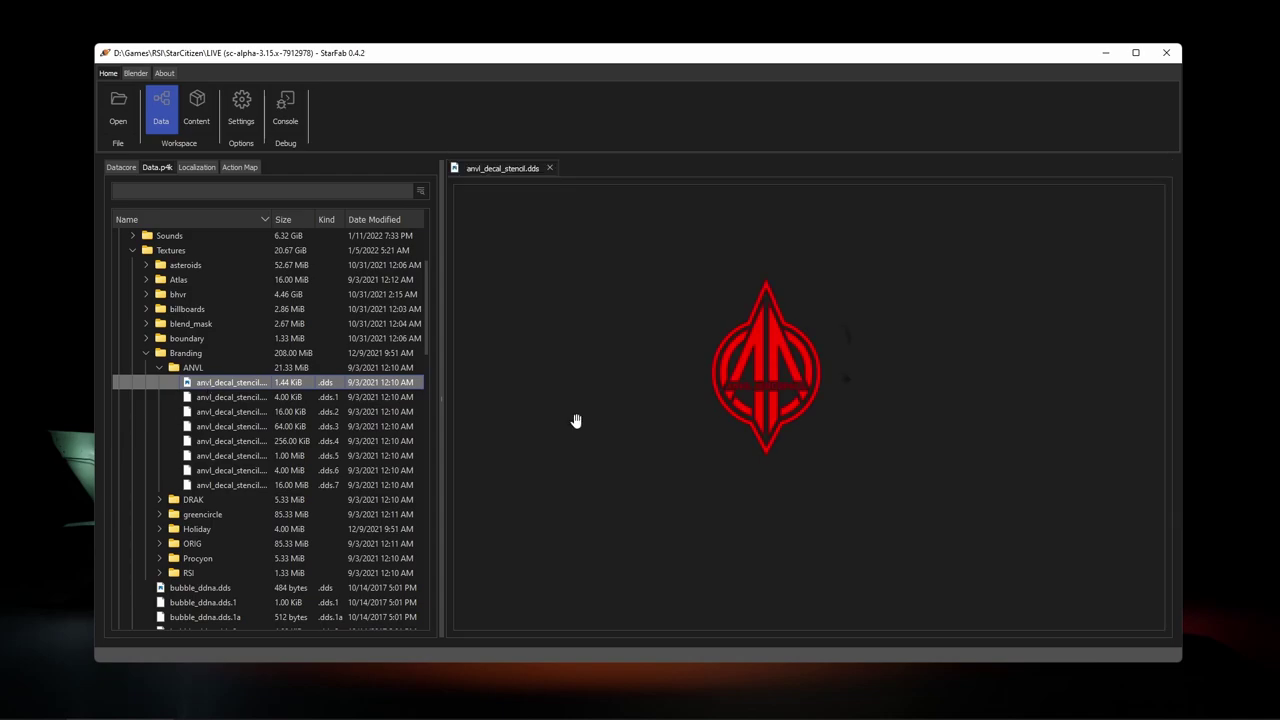
scroll(800, 420, up, 4)
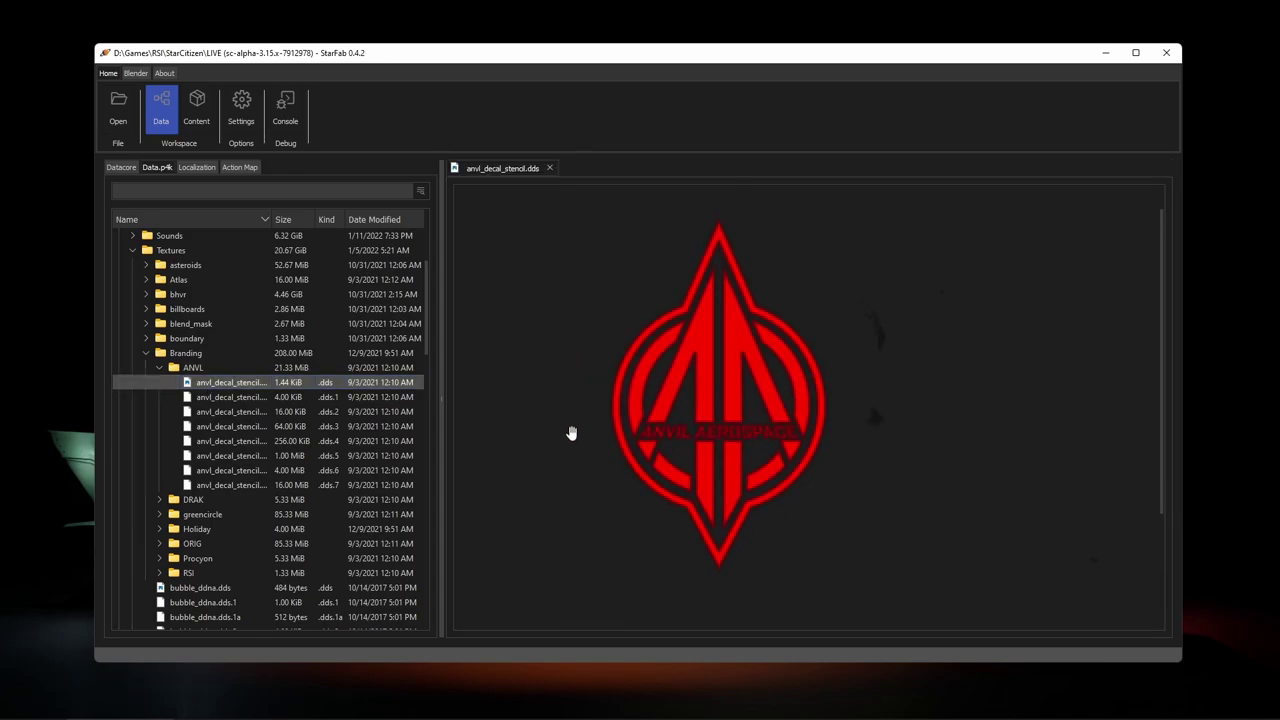
scroll(571, 432, down, 1)
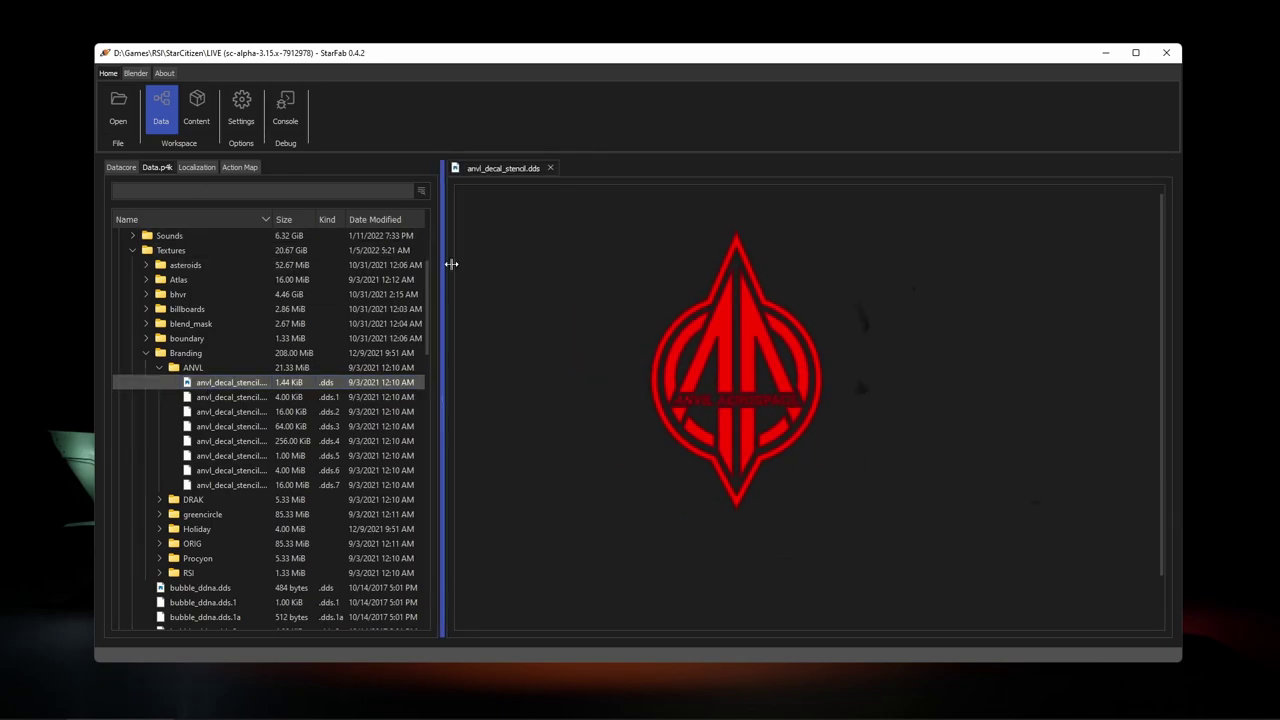
drag(443, 263, 466, 263)
- Filter the Localization entries by DustUp
click(183, 167)
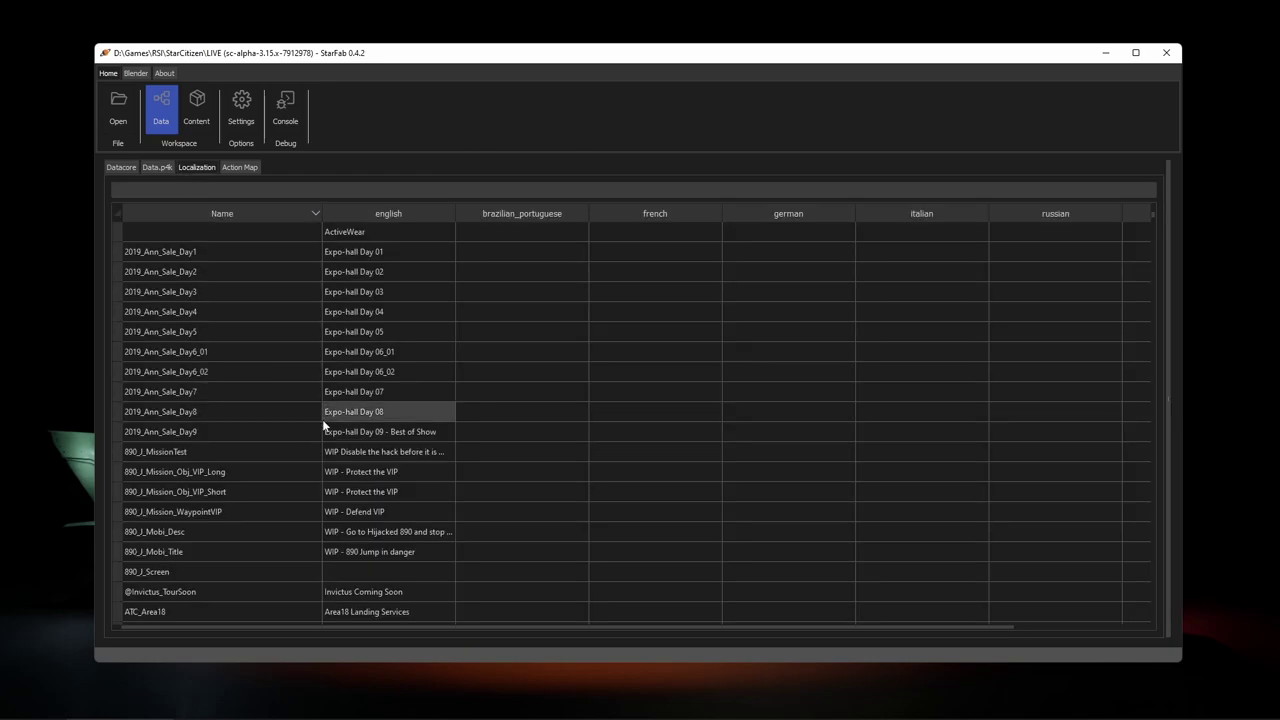
click(530, 190)
text(Du)
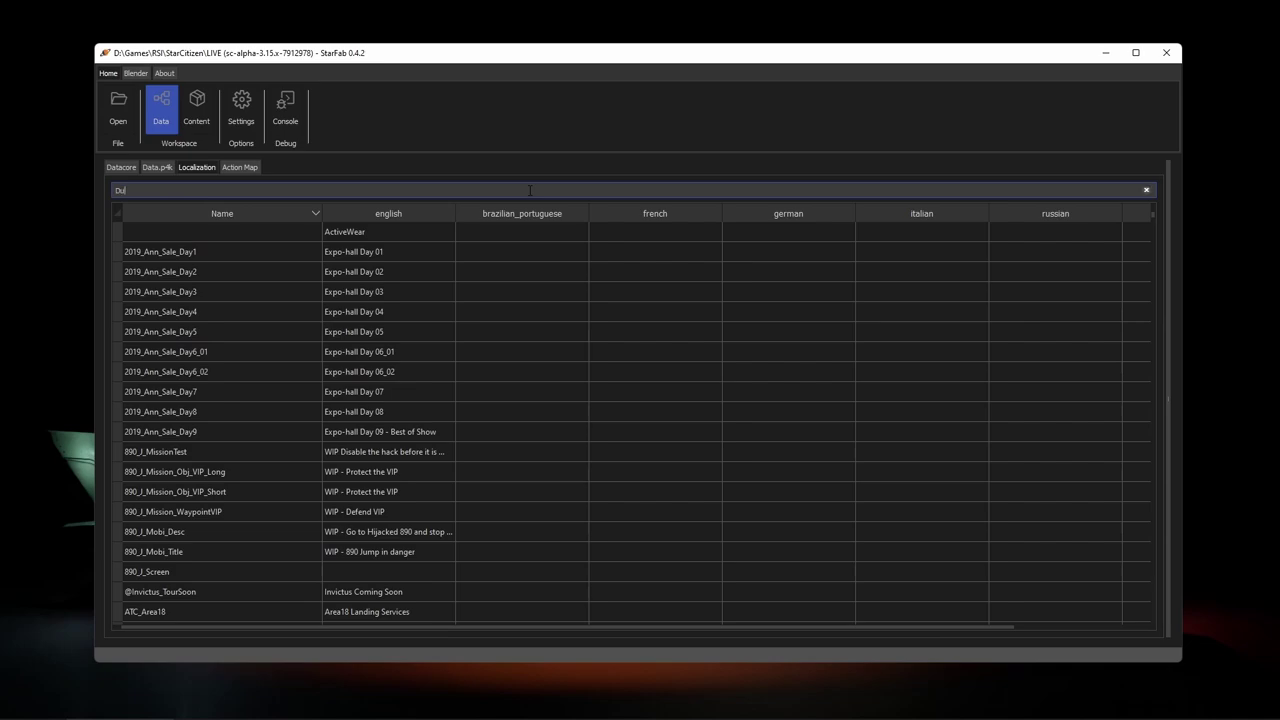
text(stUp)
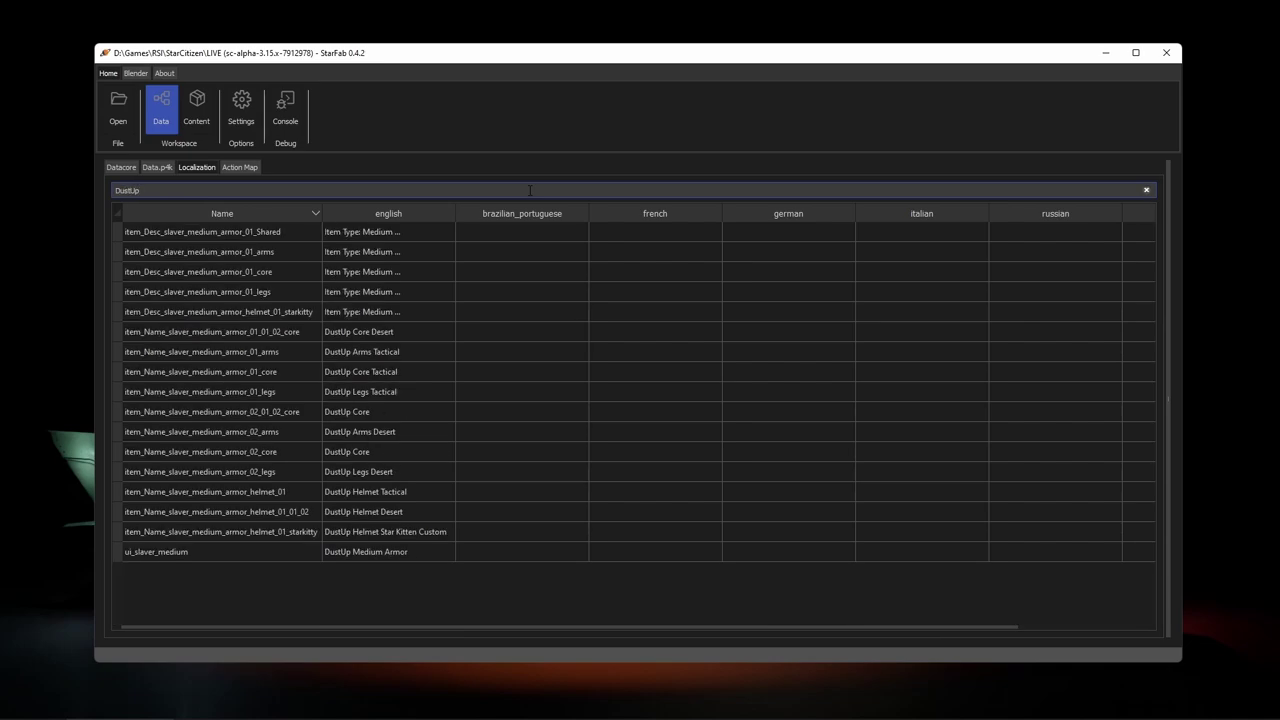
- Sort the filtered entries by the english column, widen that column, and select the item name of DustUp Arms Desert
click(450, 212)
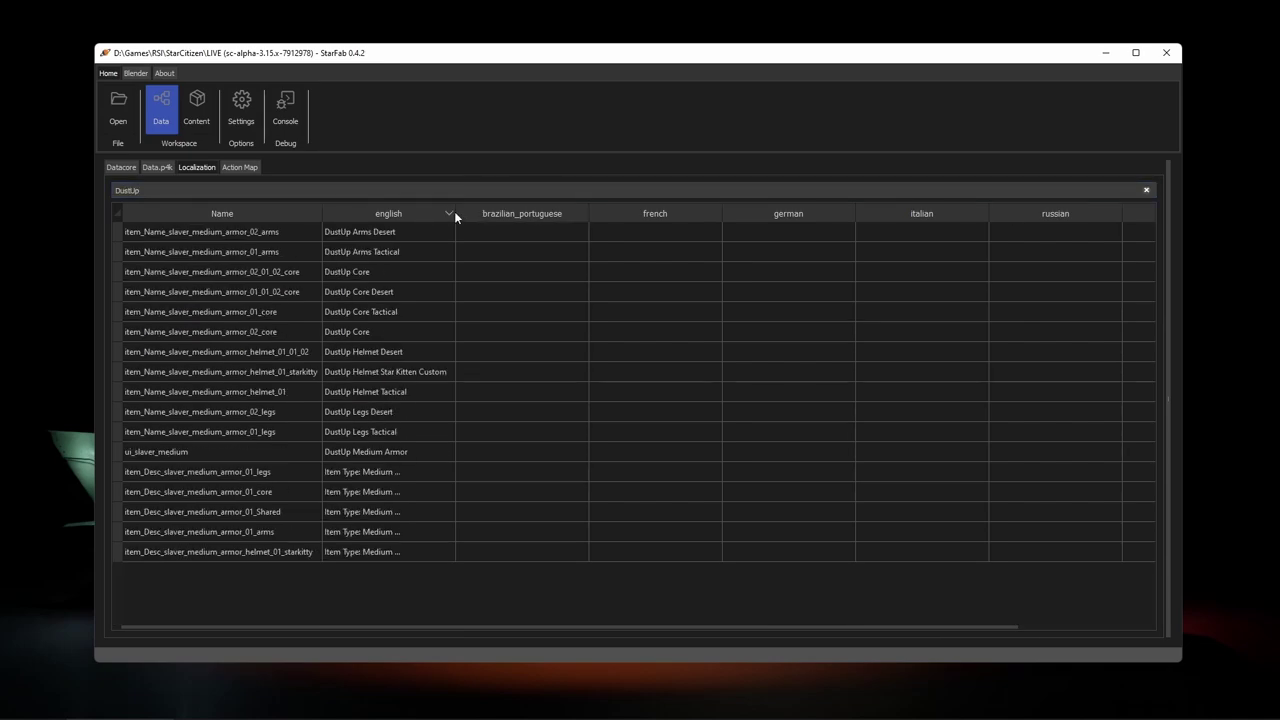
drag(455, 211, 566, 200)
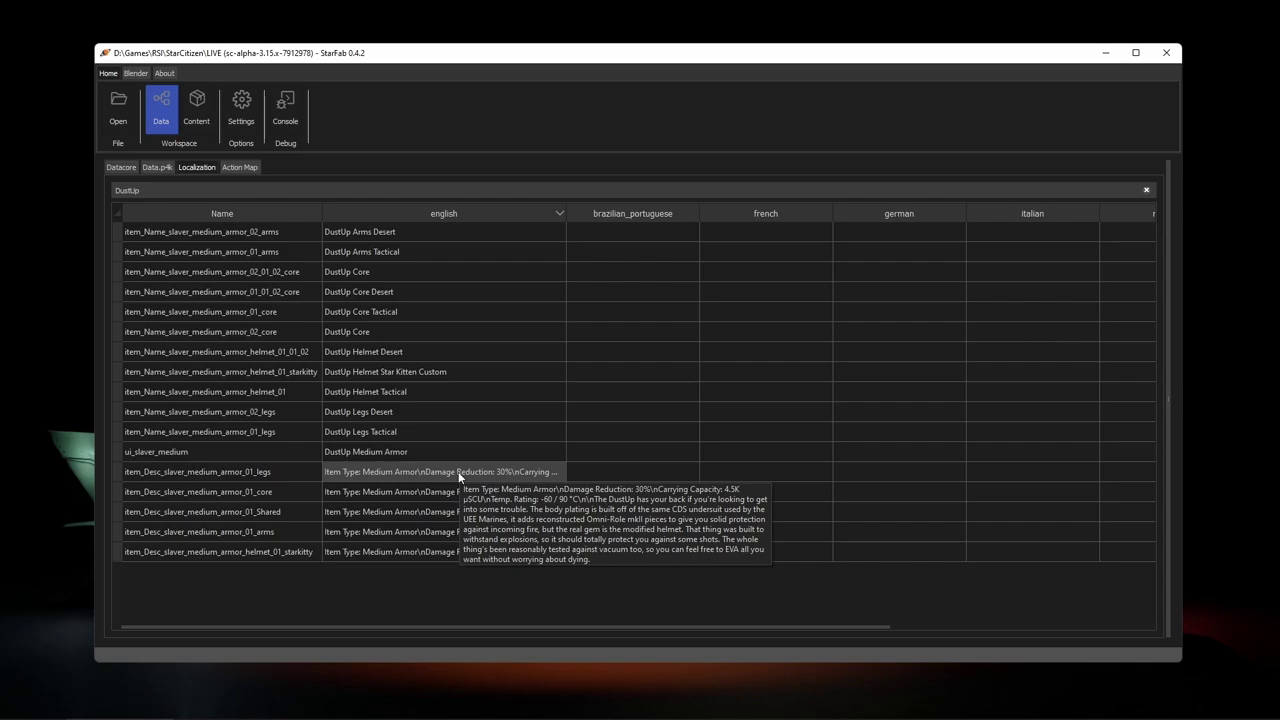
click(261, 231)
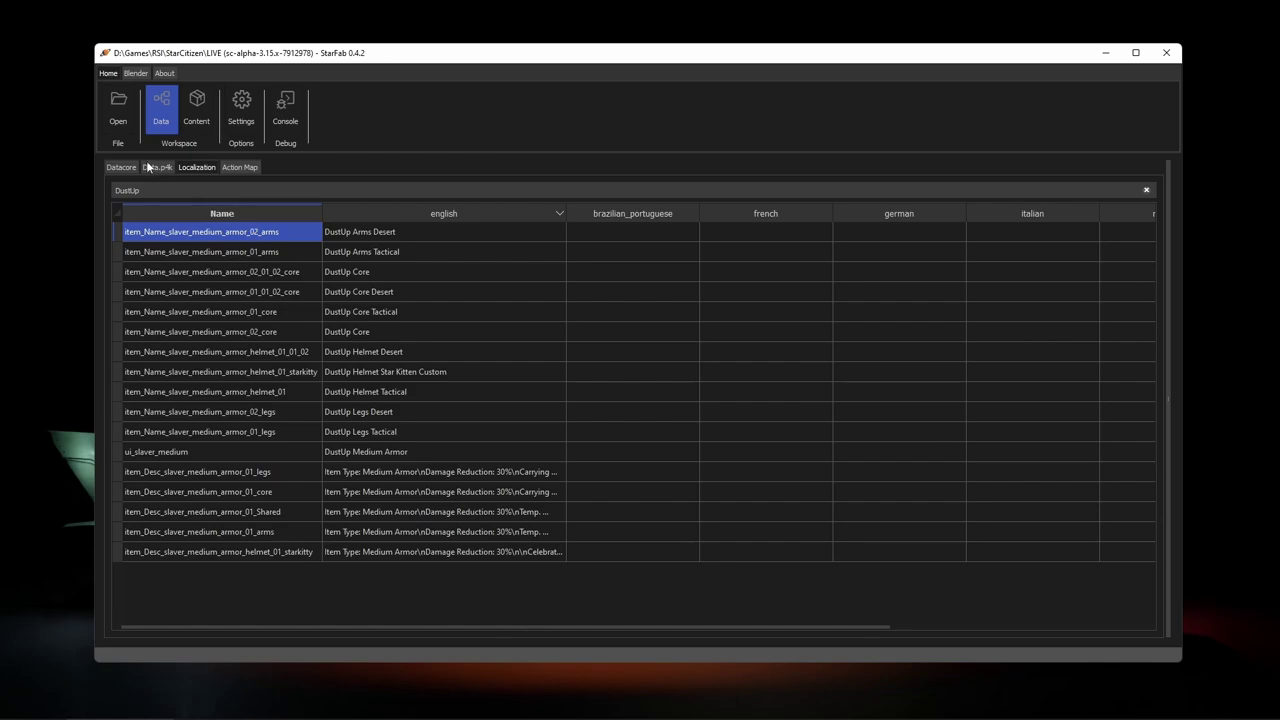
- Filter the Action Map entries by Vtol and select the Toggle VTOL action under Flight - Movement
click(238, 167)
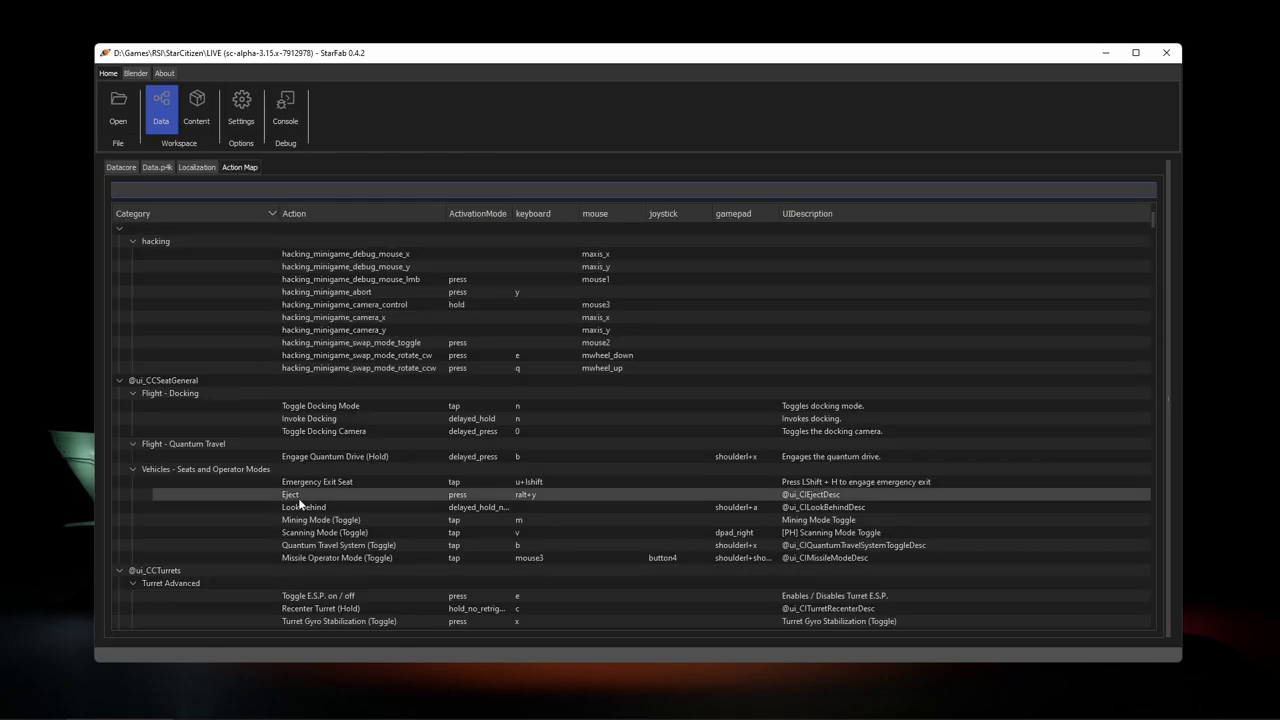
scroll(300, 502, down, 10)
text(Vtol)
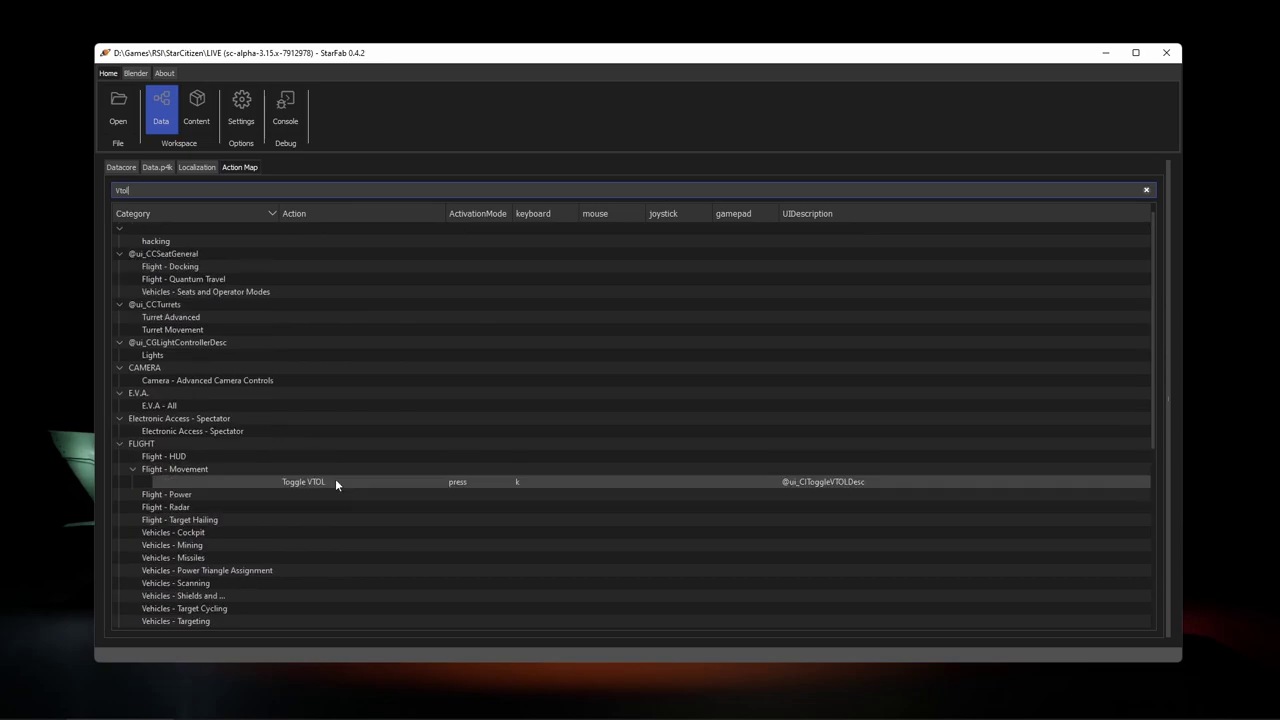
click(335, 478)
double_click(334, 189)
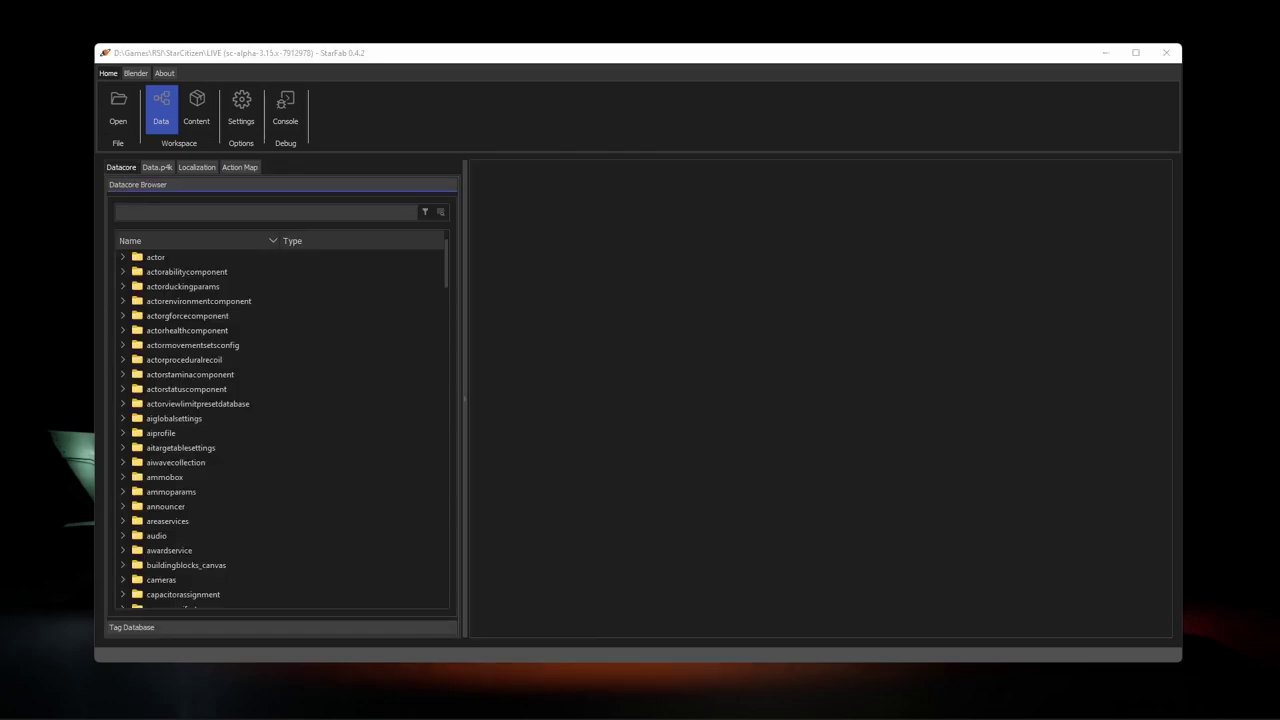
- Browse the vehicle, weapon and character assets in the Content workspace, expanding Ships and fps_weapons and selecting behr_pistol_ballistic_01
click(188, 100)
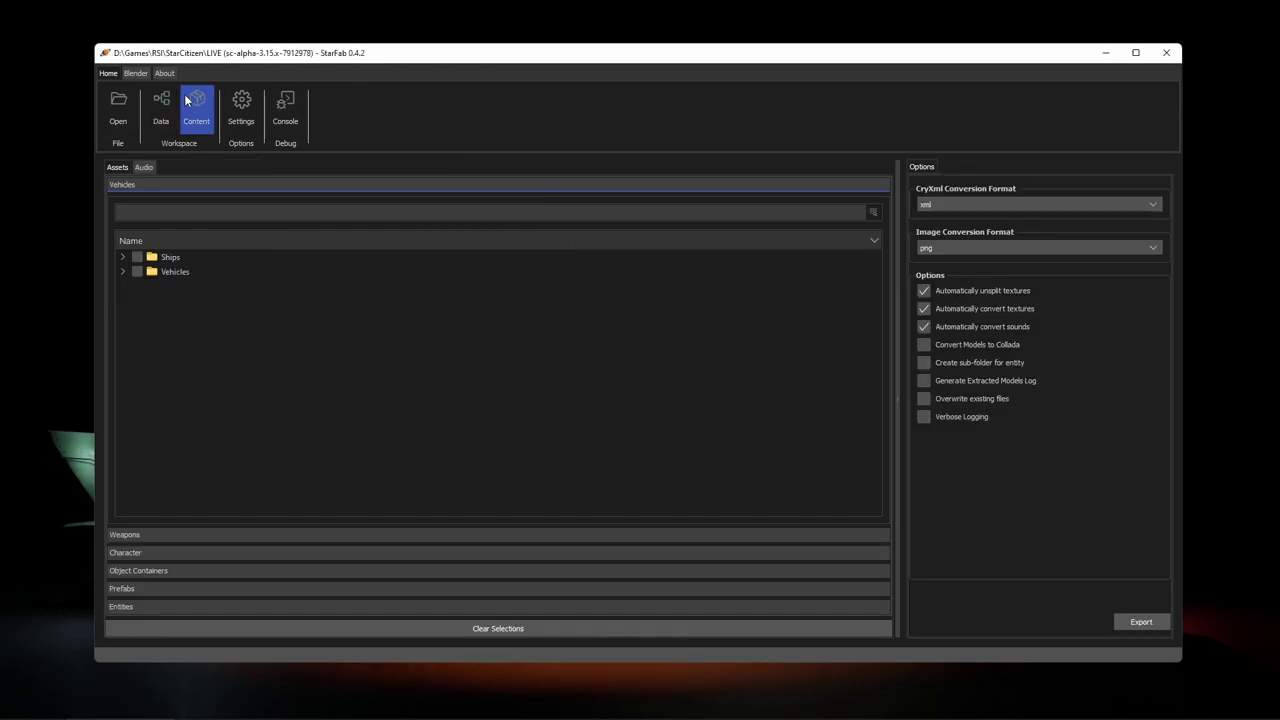
click(122, 257)
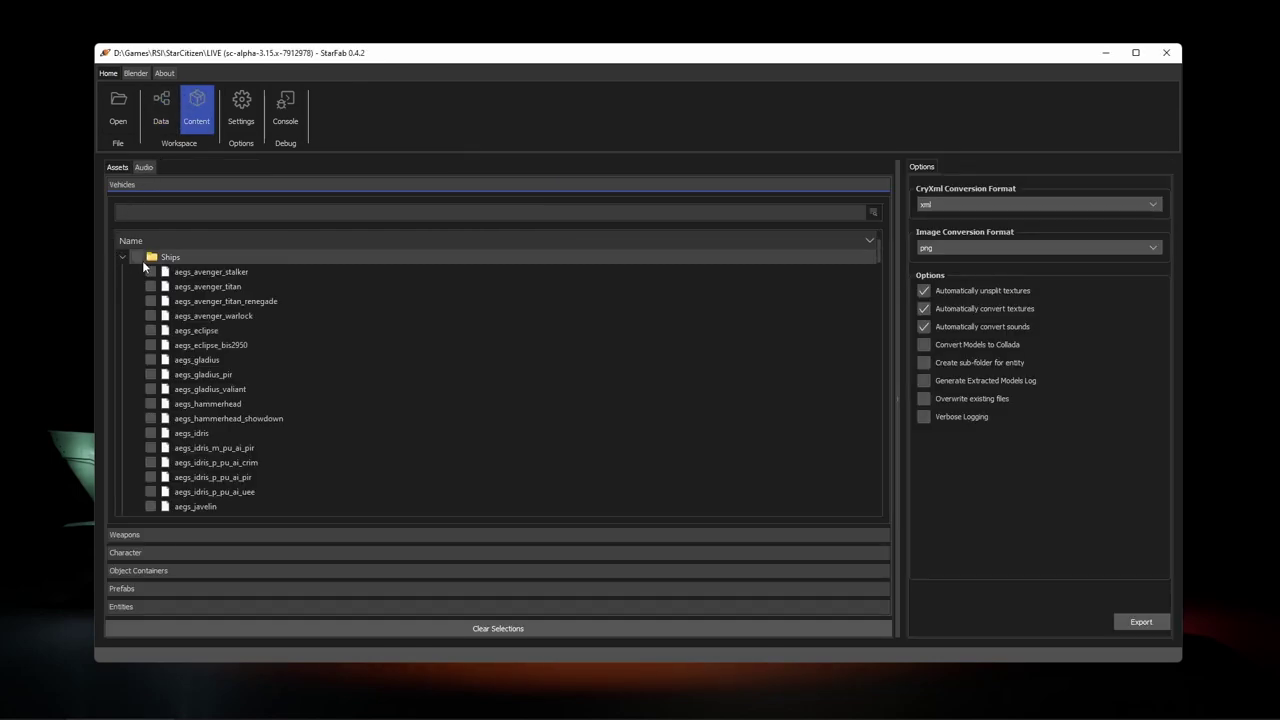
click(145, 536)
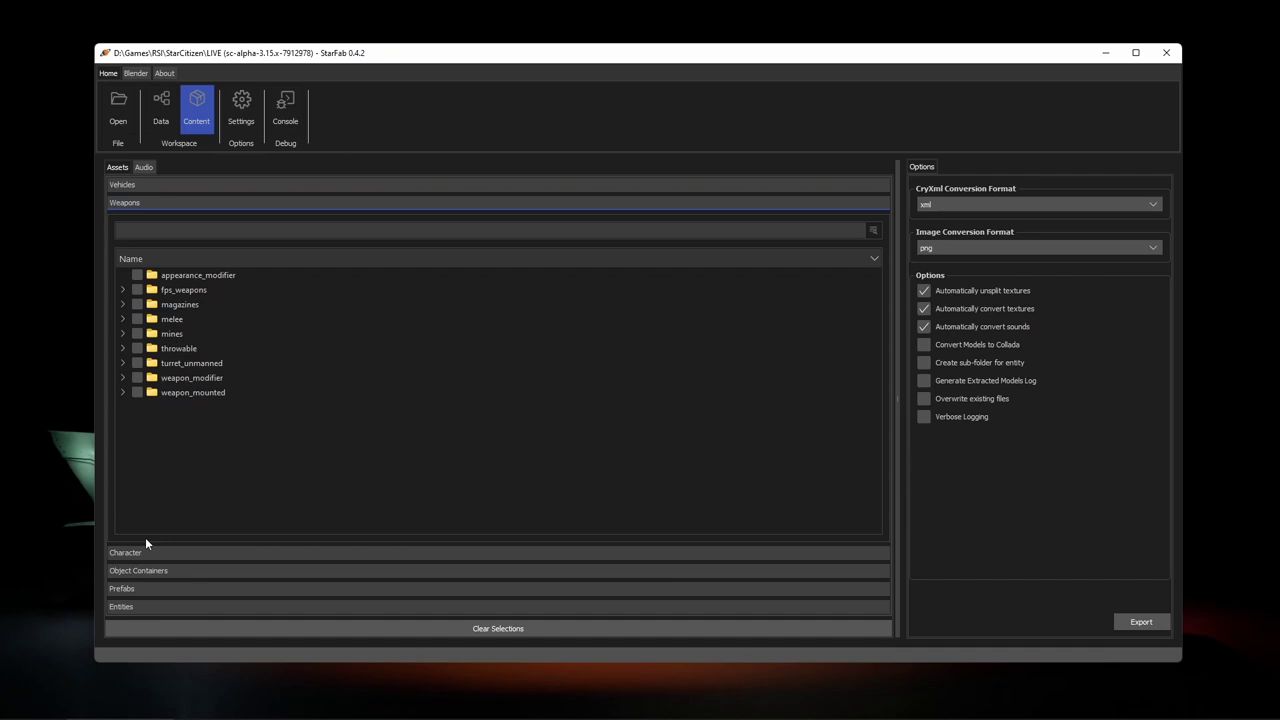
click(122, 290)
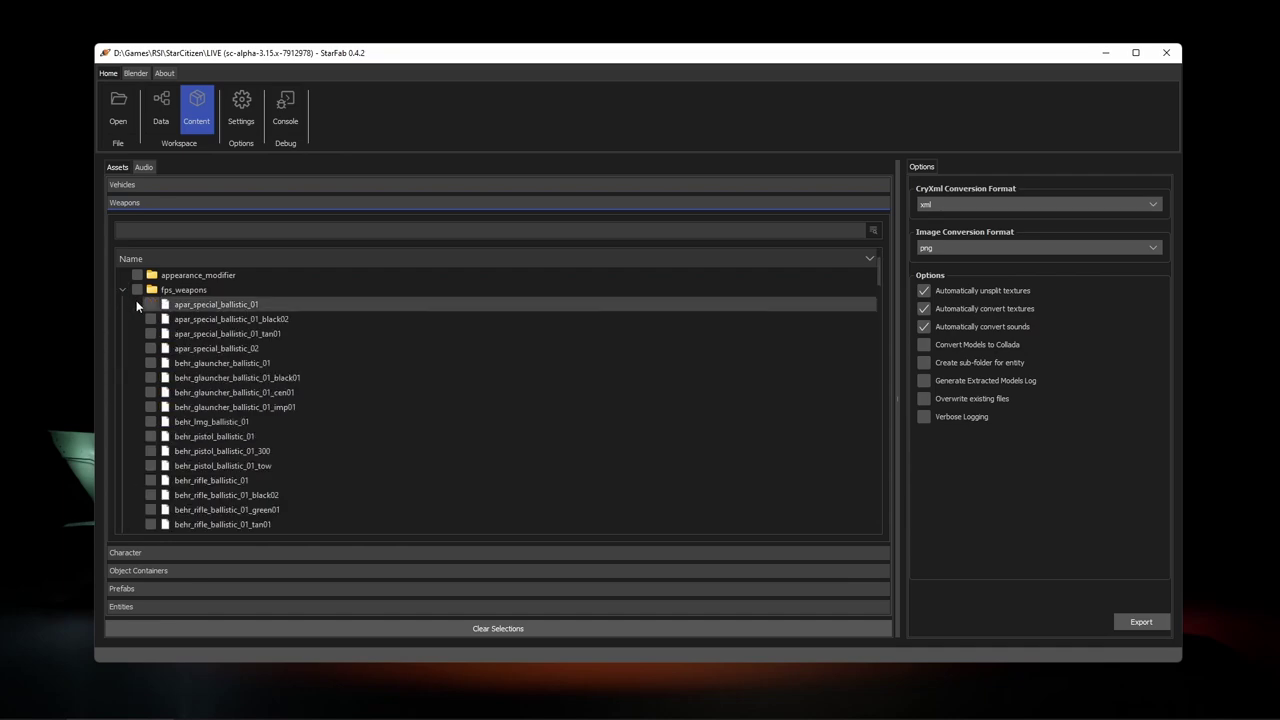
click(199, 305)
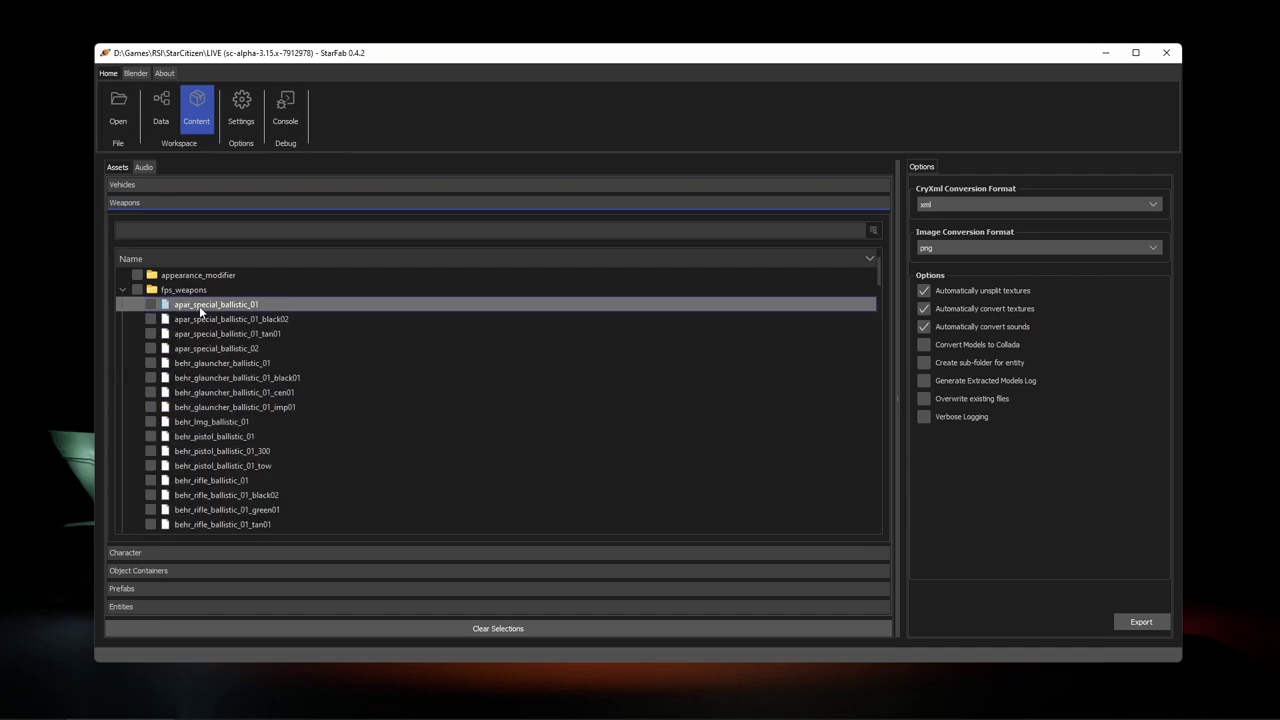
click(223, 437)
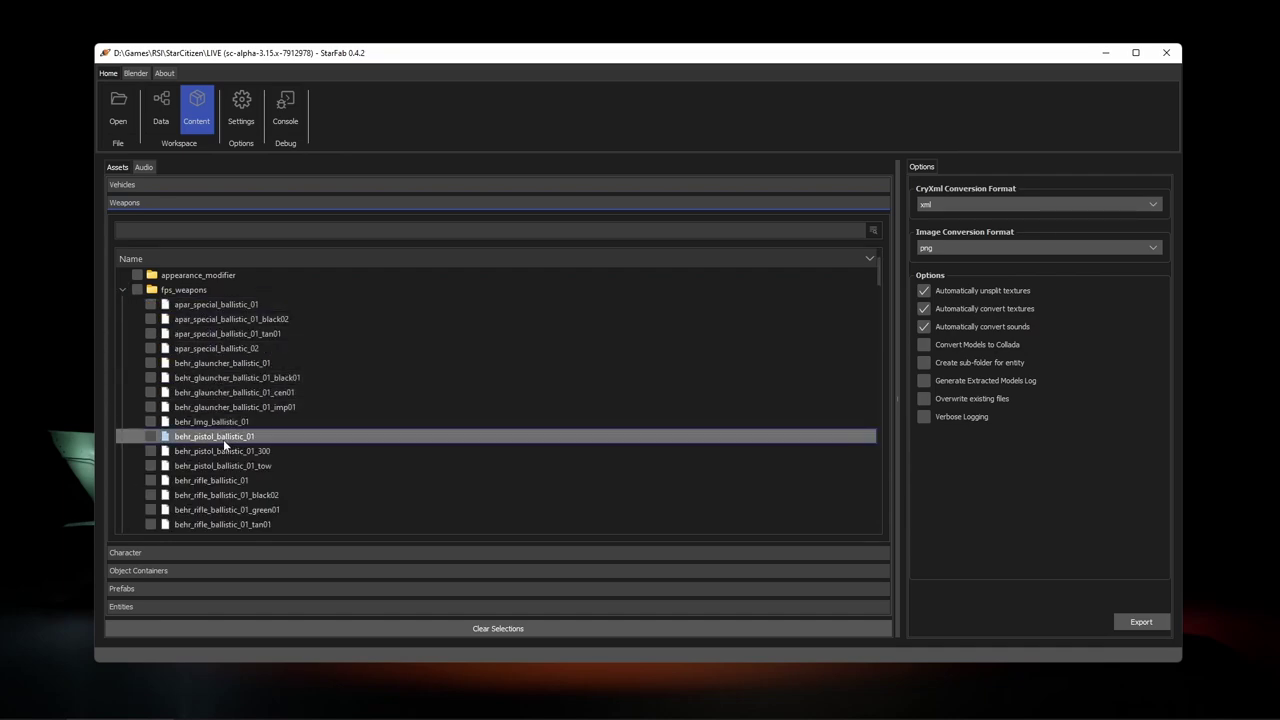
click(207, 553)
click(155, 184)
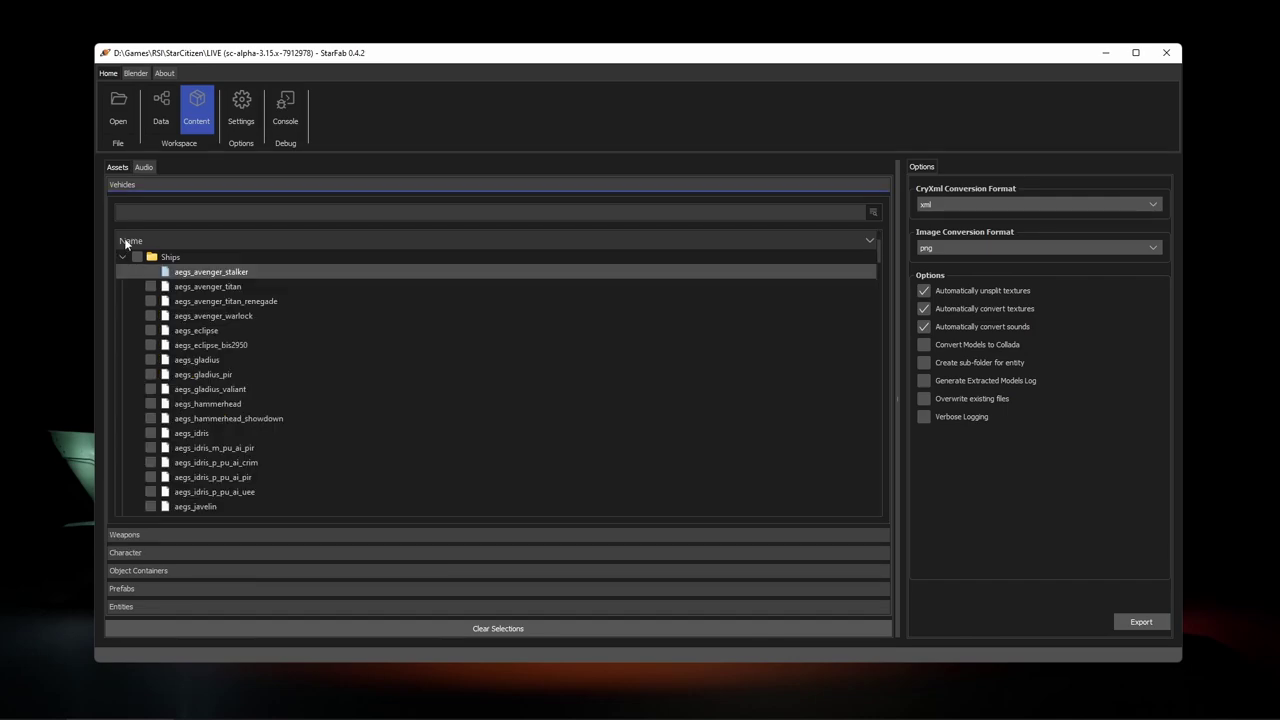
- Expand ATL_Global_SC_ExternalSources under GameAudio in the audio content and preview sounds, starting with DXSM_SSCV_AEGS_OEM_UI_All_Systems_Offline
click(143, 167)
click(120, 236)
click(133, 250)
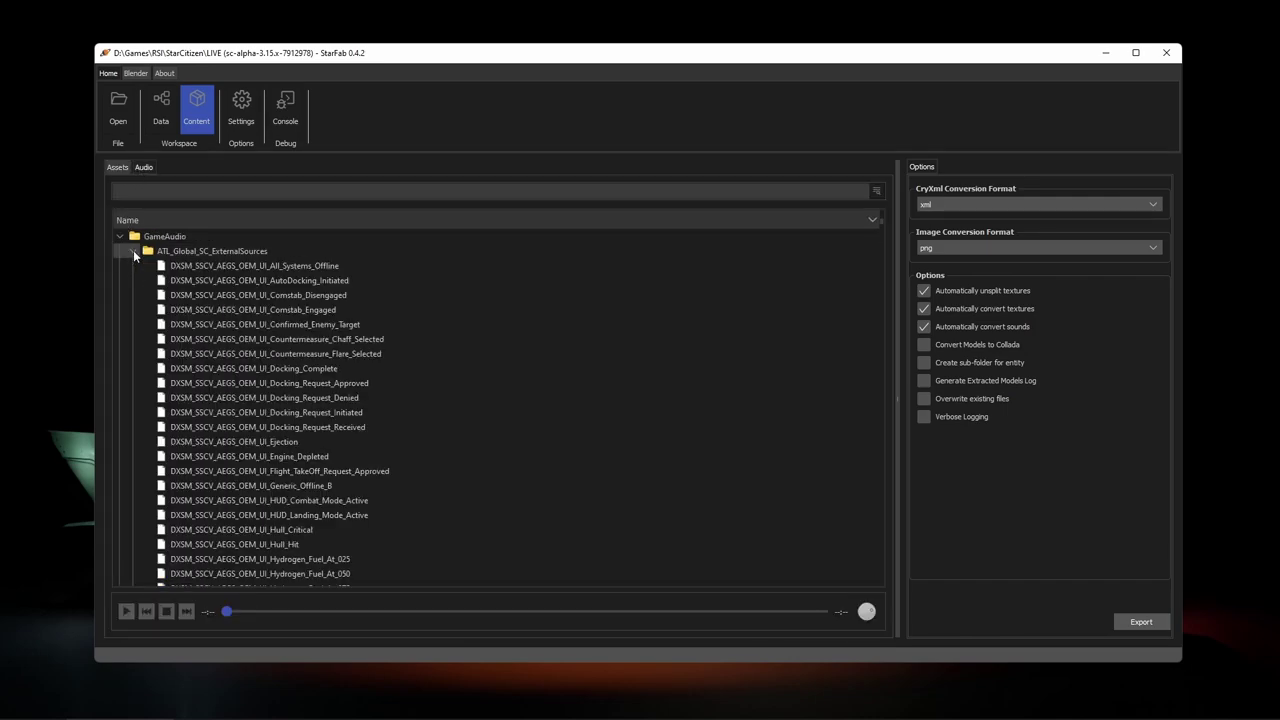
click(273, 267)
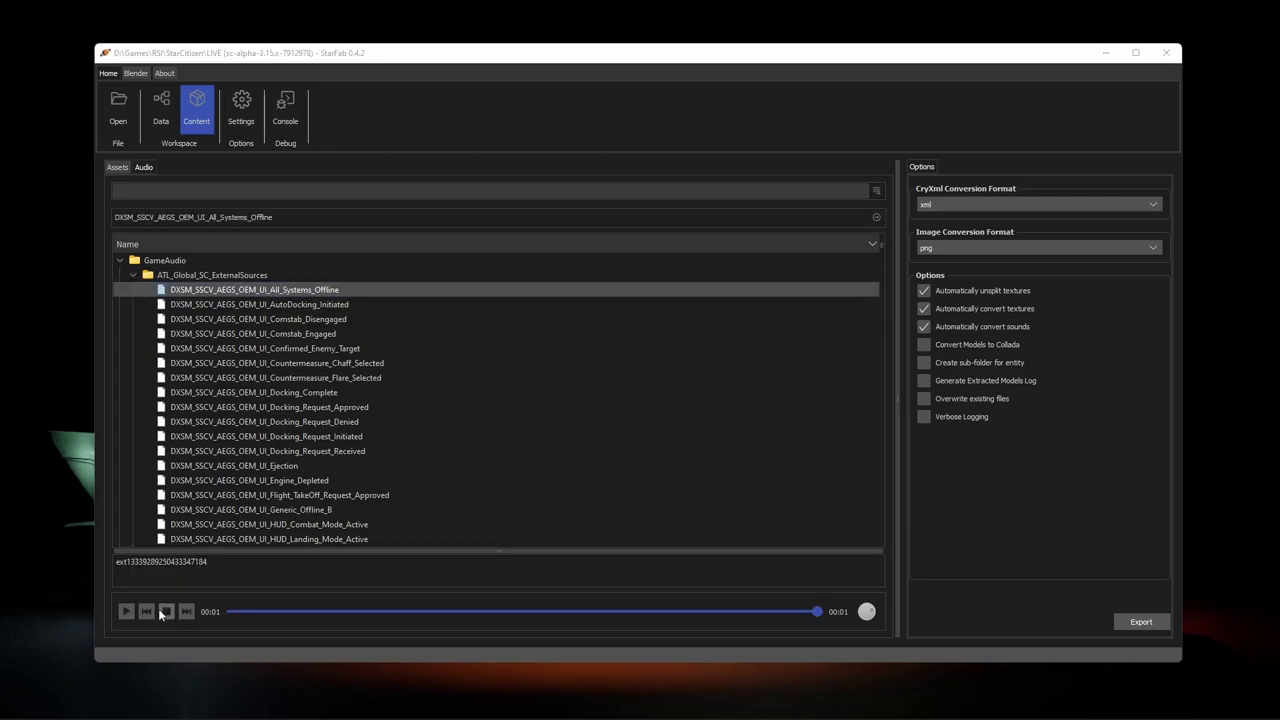
scroll(350, 429, down, 6)
click(359, 432)
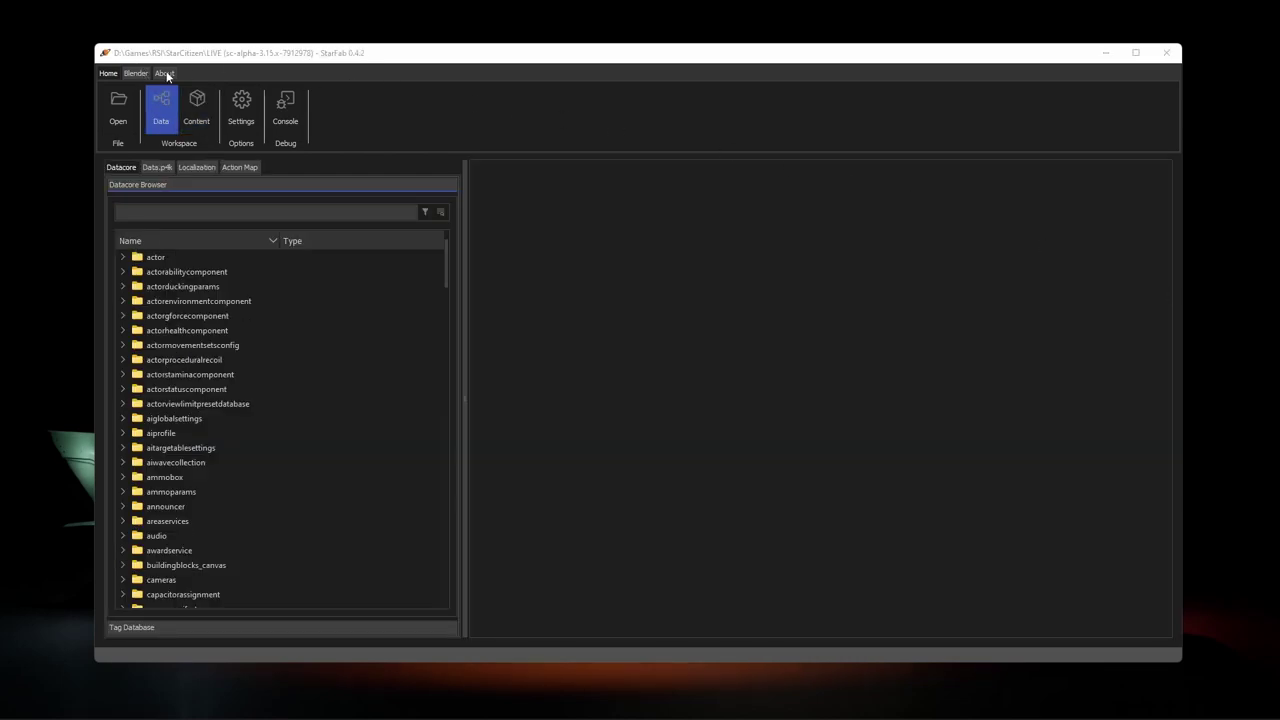
- Show StarFab's version and contributor information and open its linked GitLab project page in the browser
click(165, 73)
click(118, 102)
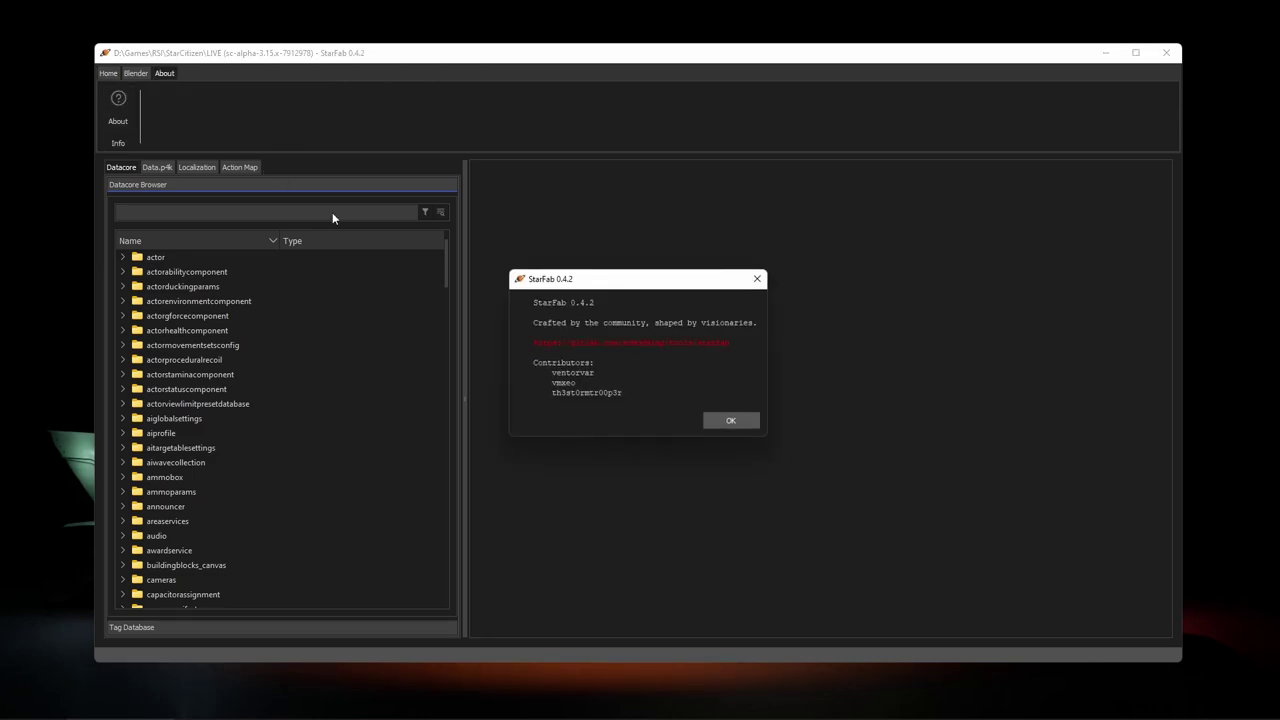
click(628, 344)
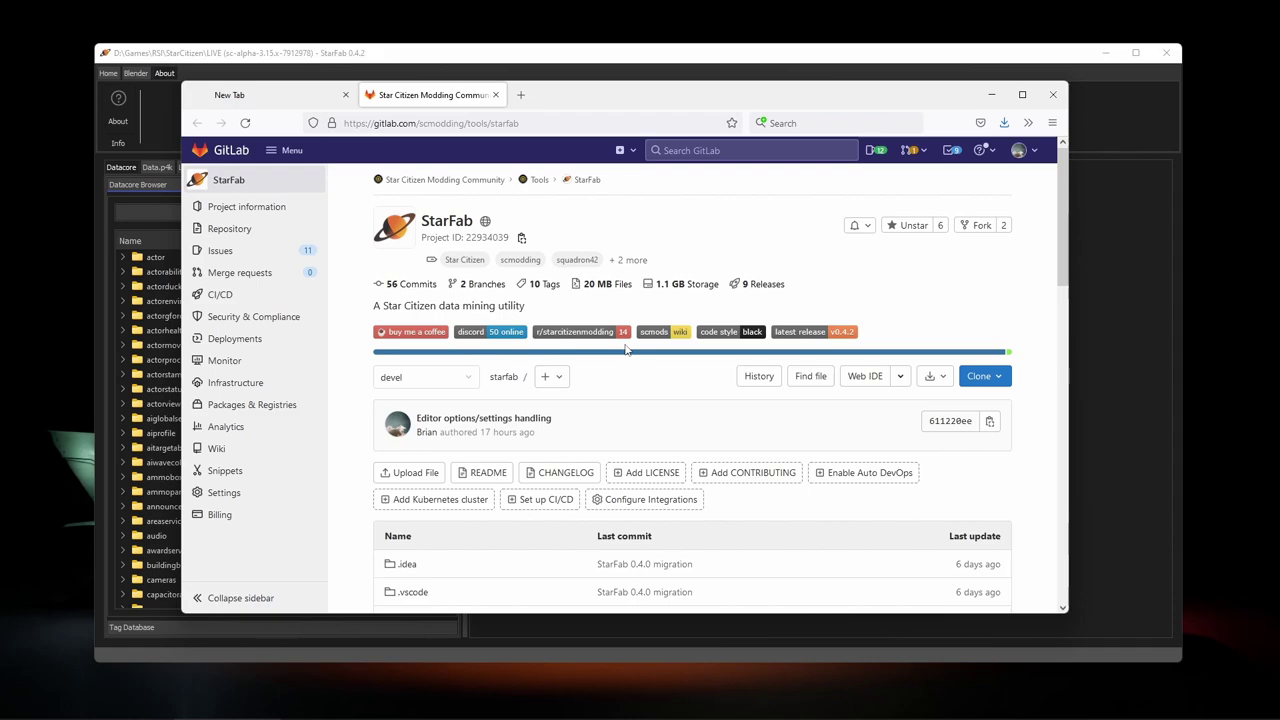
- View the StarFab project's issues list and blank new issue form on GitLab, then return to the project page
mouse_move(250, 254)
click(251, 254)
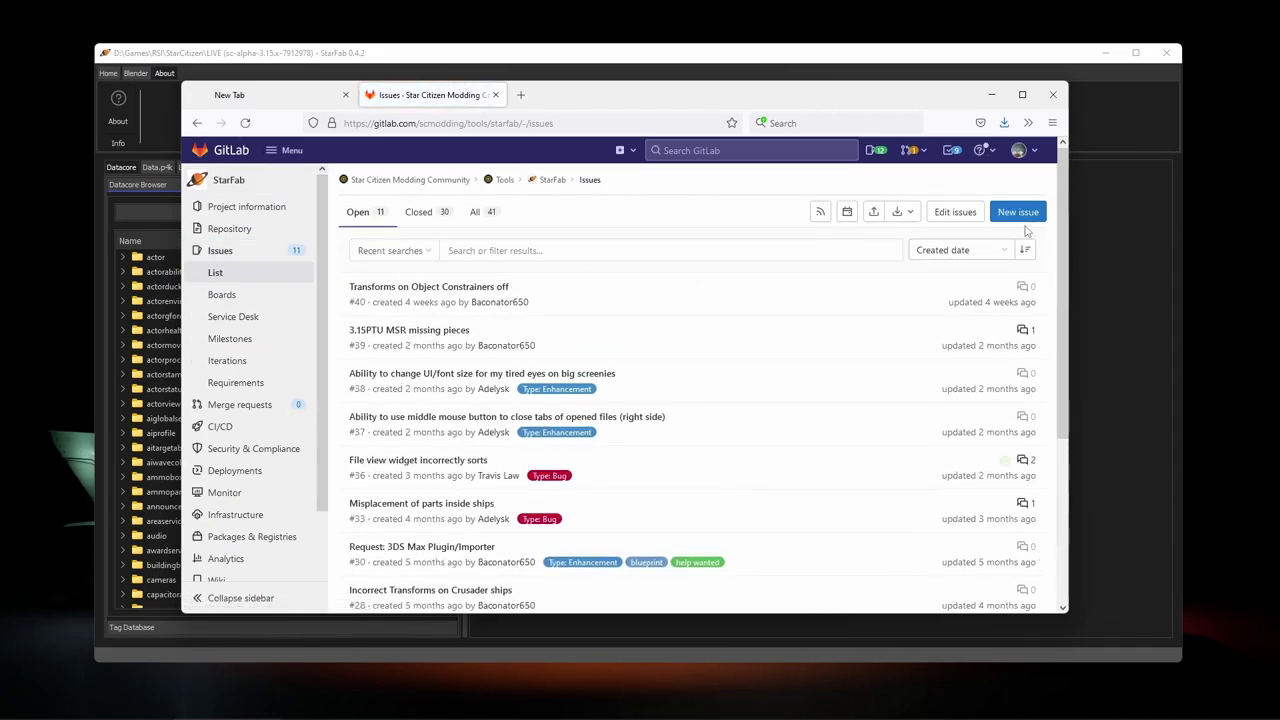
click(1040, 213)
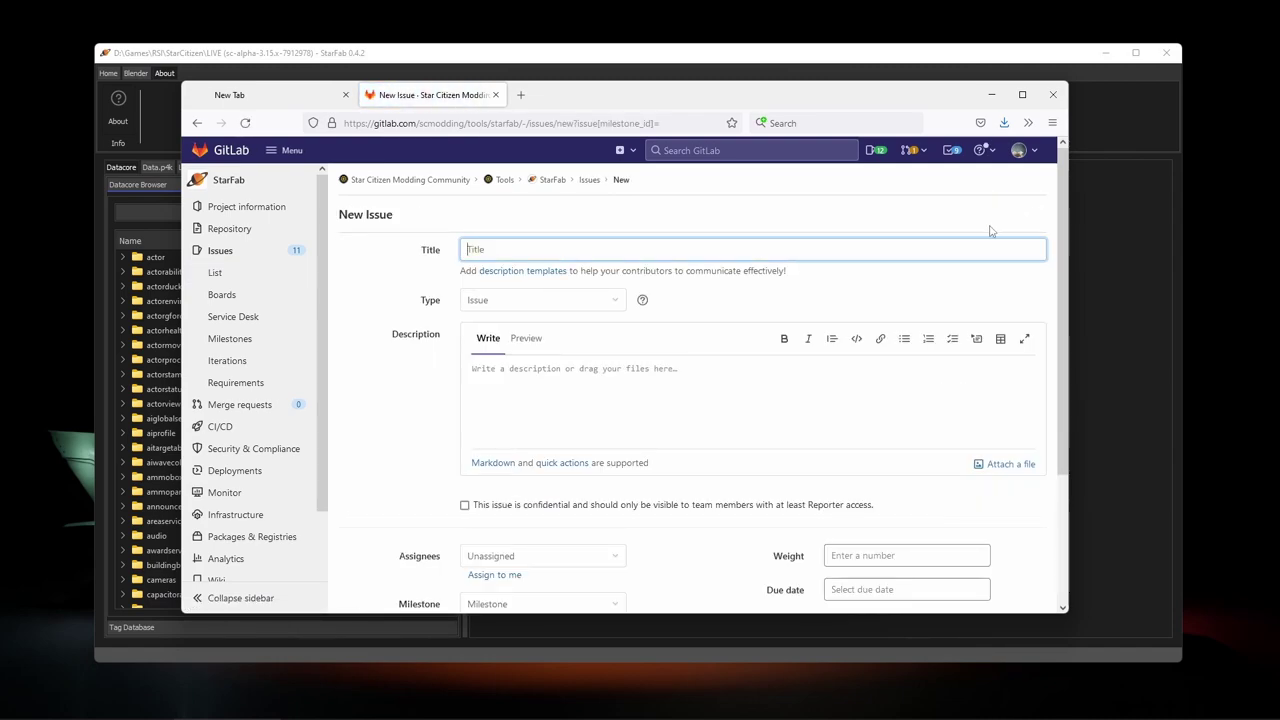
click(277, 191)
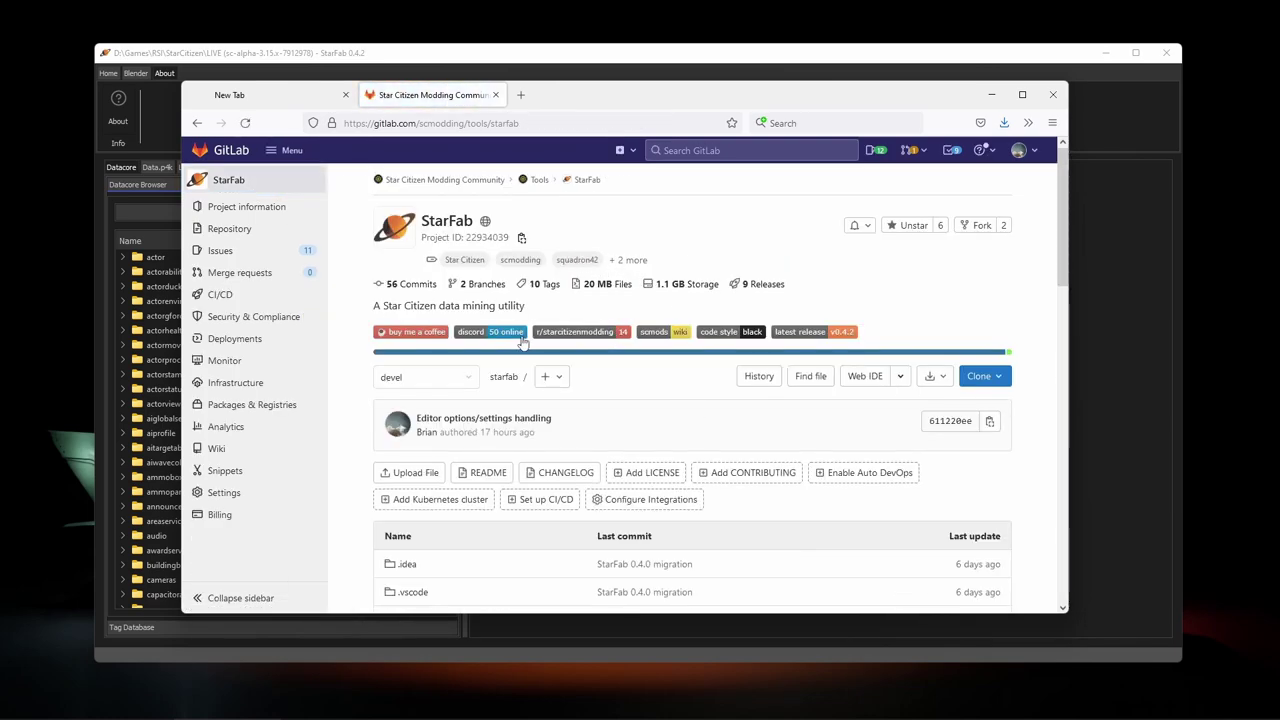
- Open the Star Citizen Modding project page in another browser tab and examine its tools, guides, advanced topics and community sections
click(501, 339)
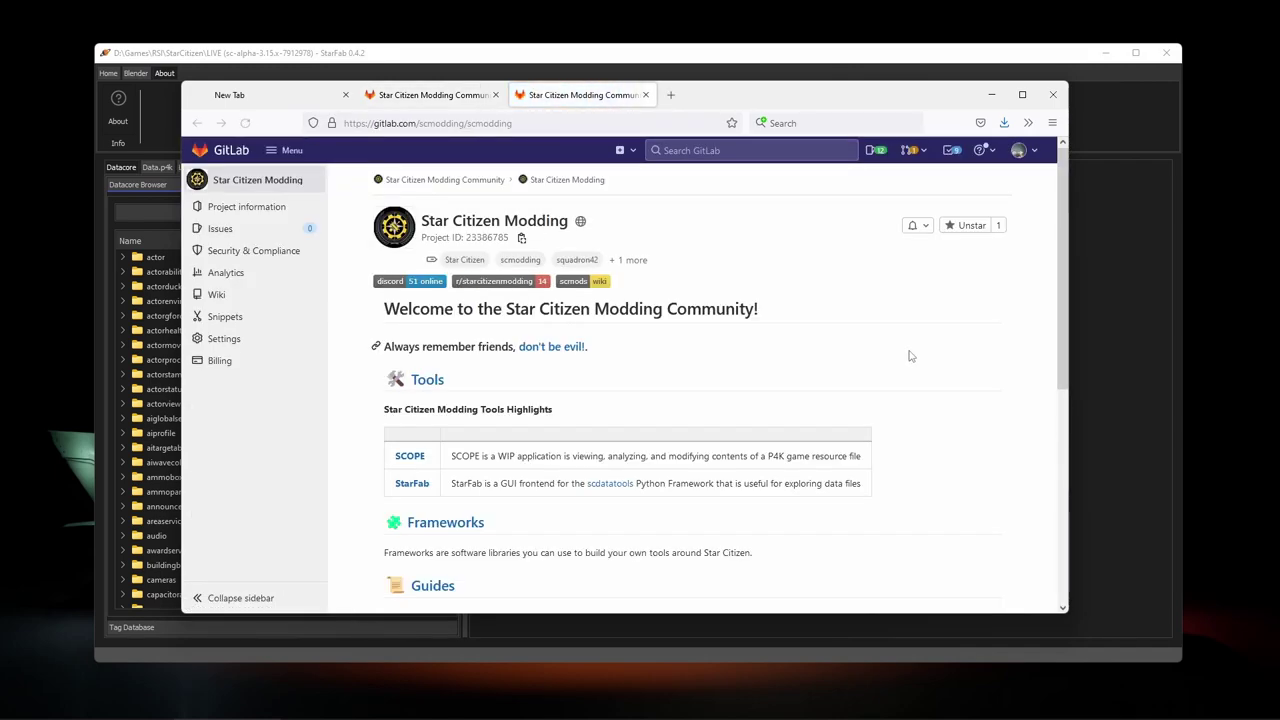
scroll(910, 356, down, 5)
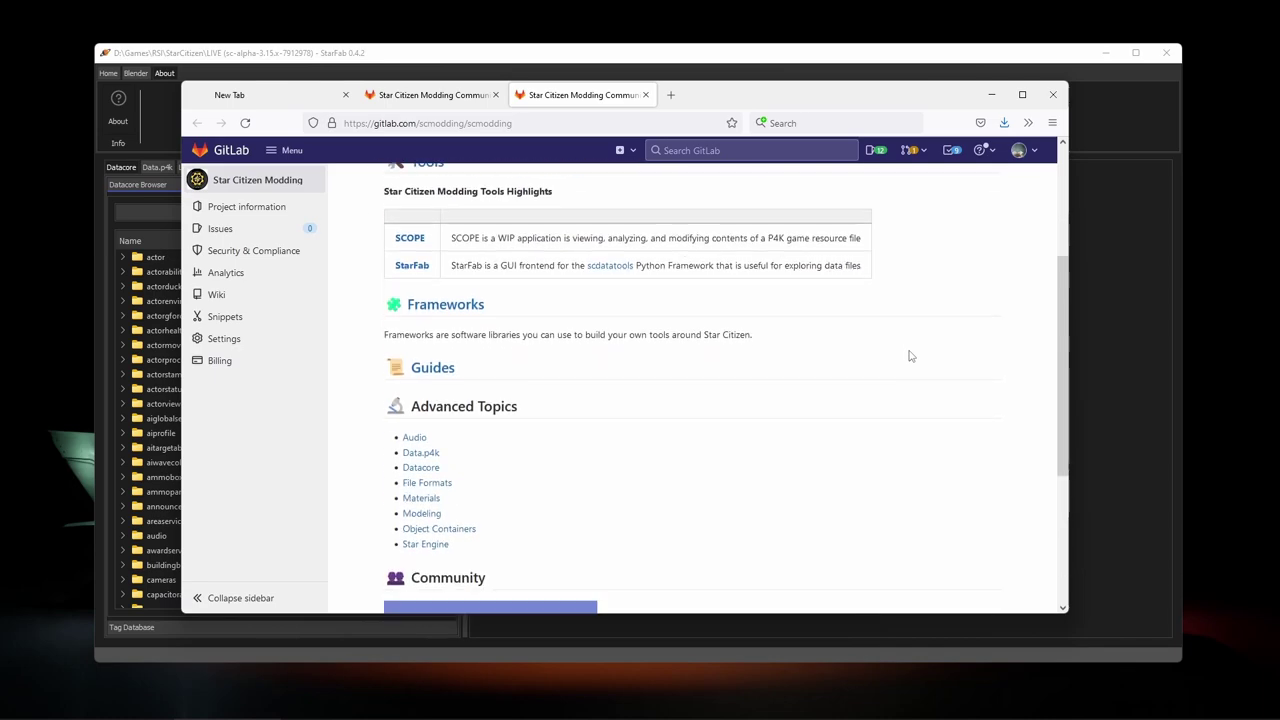
scroll(910, 356, up, 1)
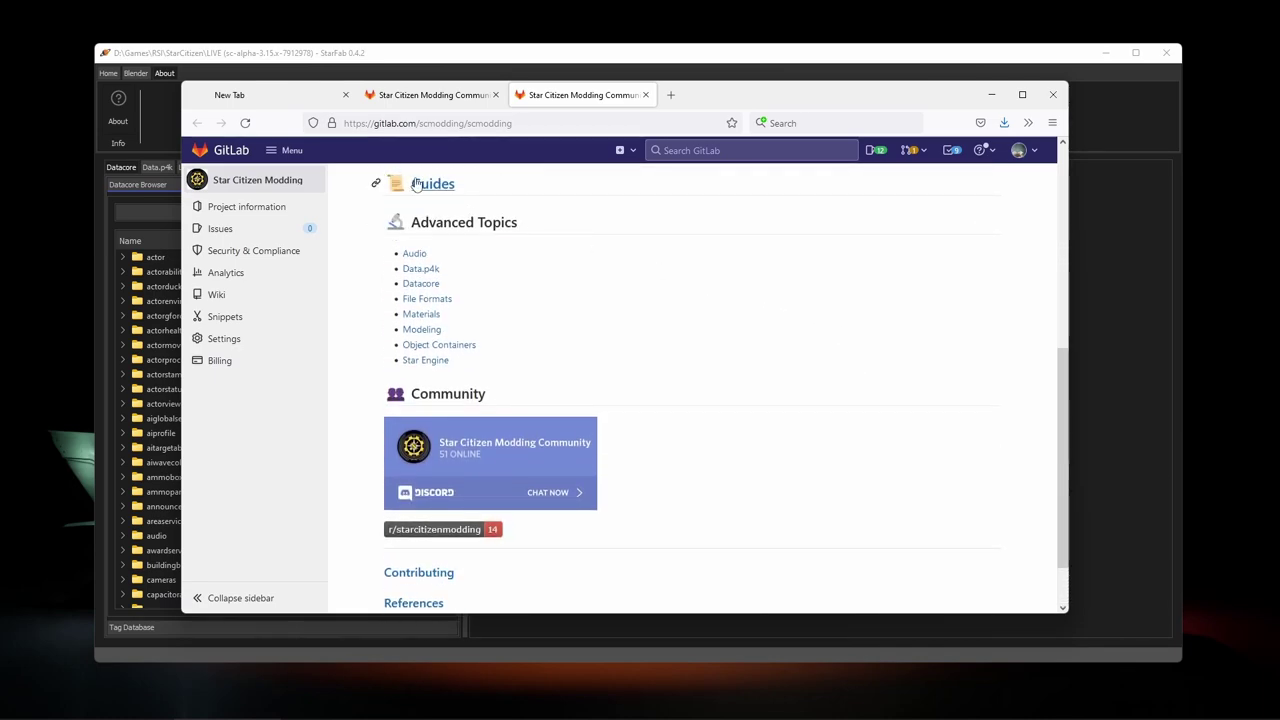